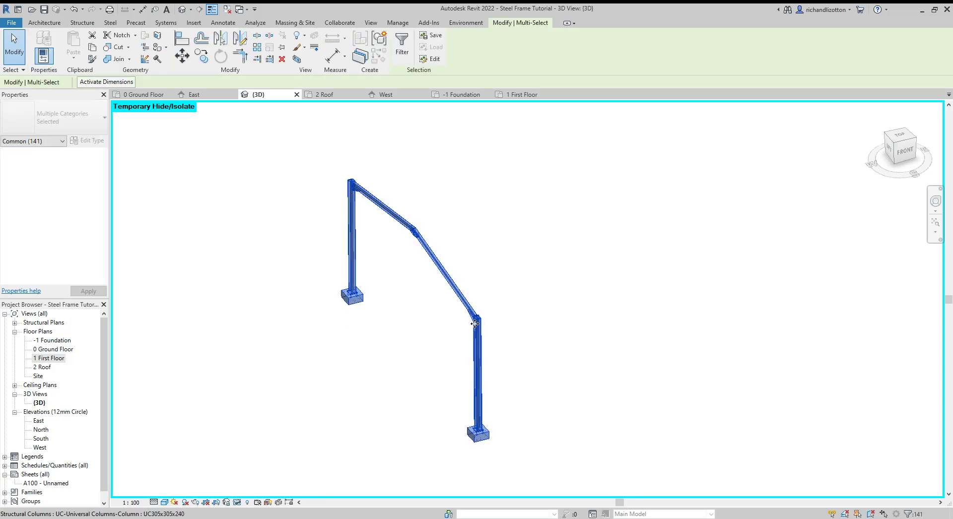
Copy the selected portal frame from grid 10 to grids 9, 8 and 7 in the 0 Ground Floor plan, spaced 6000 mm apart
left_click(150, 100)
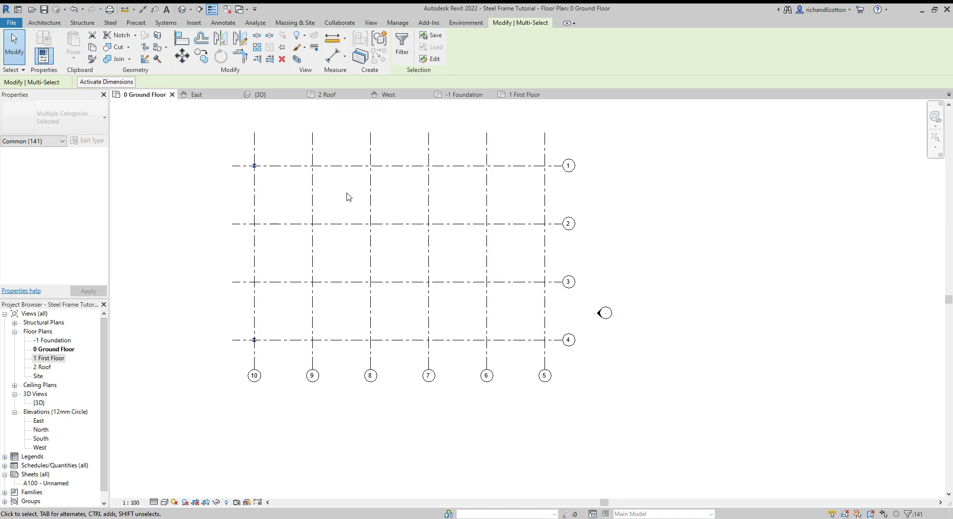
left_click(205, 57)
left_click(255, 141)
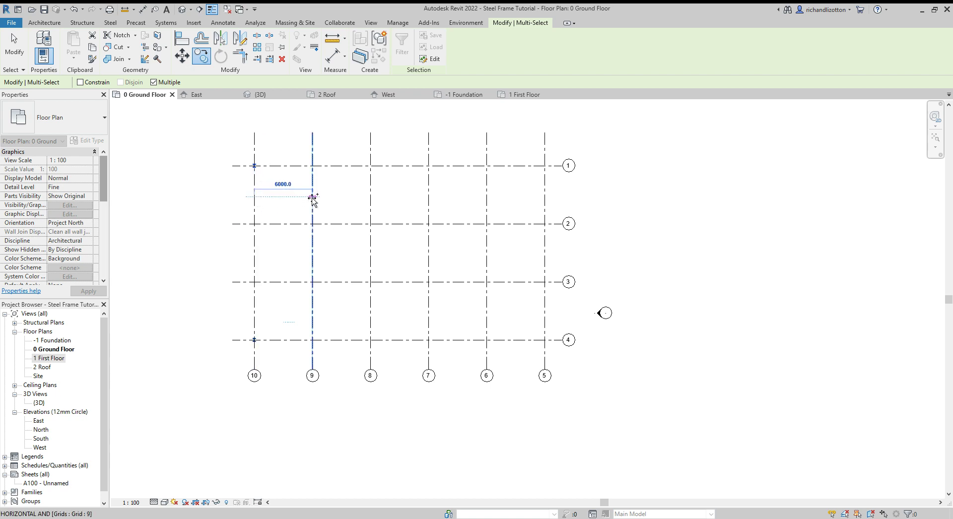
left_click(312, 197)
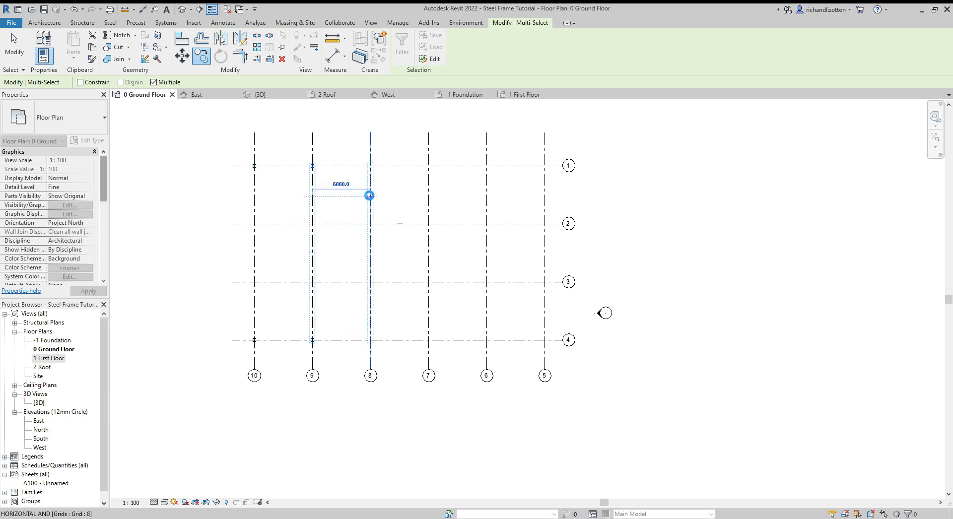
left_click(370, 195)
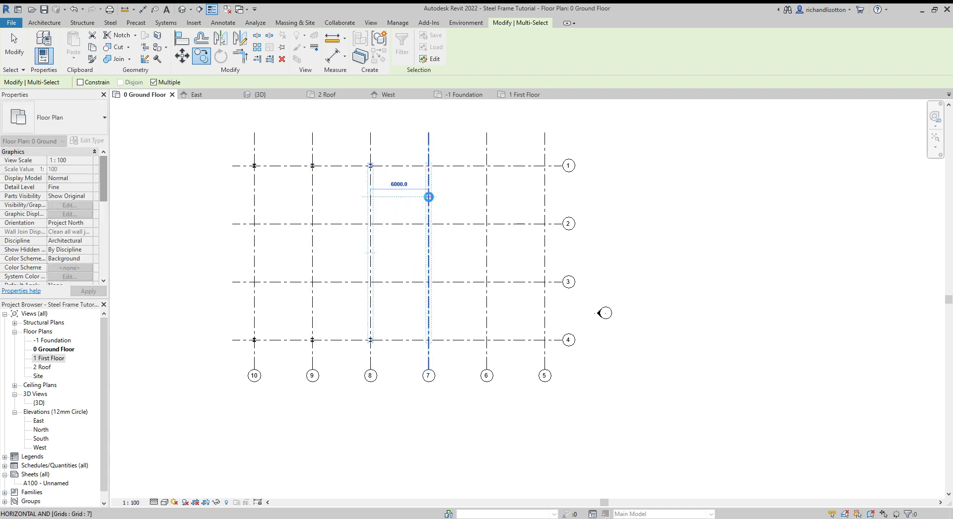
left_click(429, 197)
key("Escape")
key("Escape")
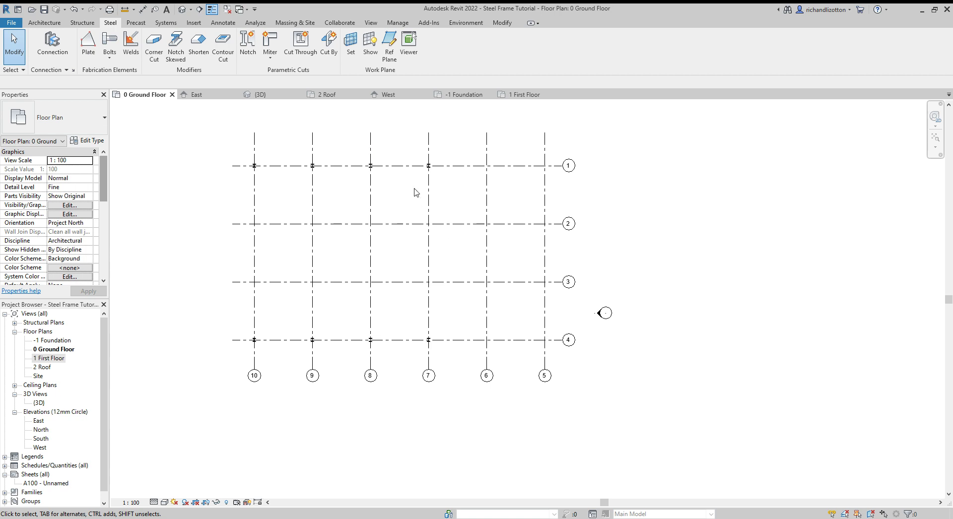
In the 1 First Floor plan, place a UB305x165x54 beam along grid 7 from the column at grid 1 to grid 2
left_click(519, 99)
middle_click_drag(522, 239, 503, 227)
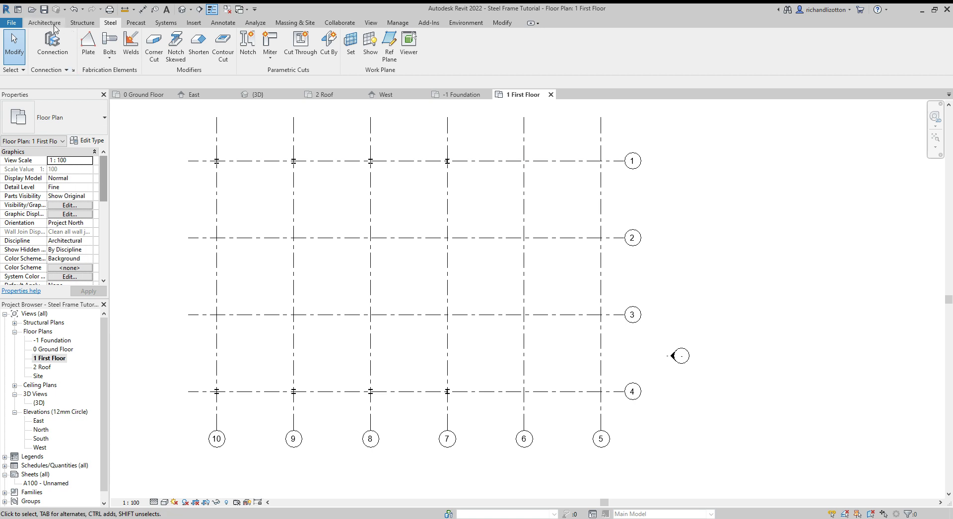
left_click(82, 23)
left_click(43, 45)
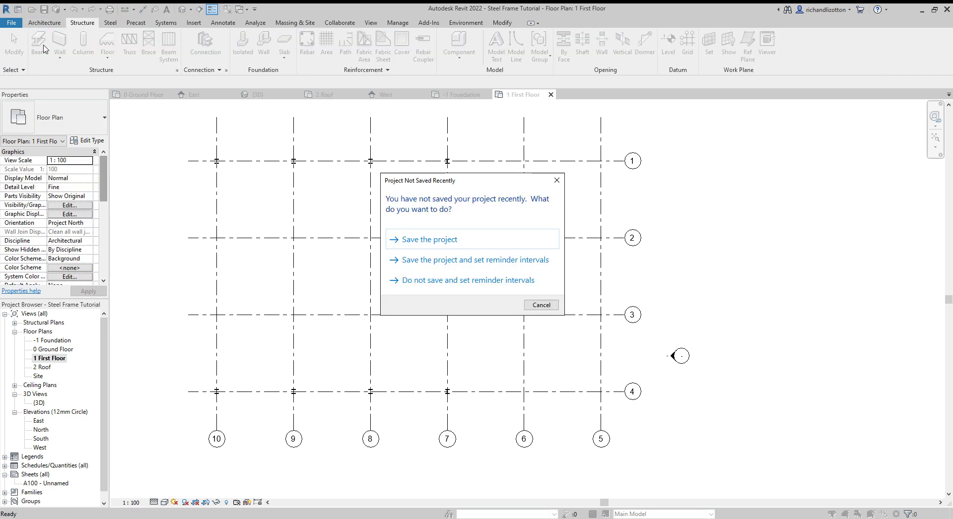
left_click(540, 305)
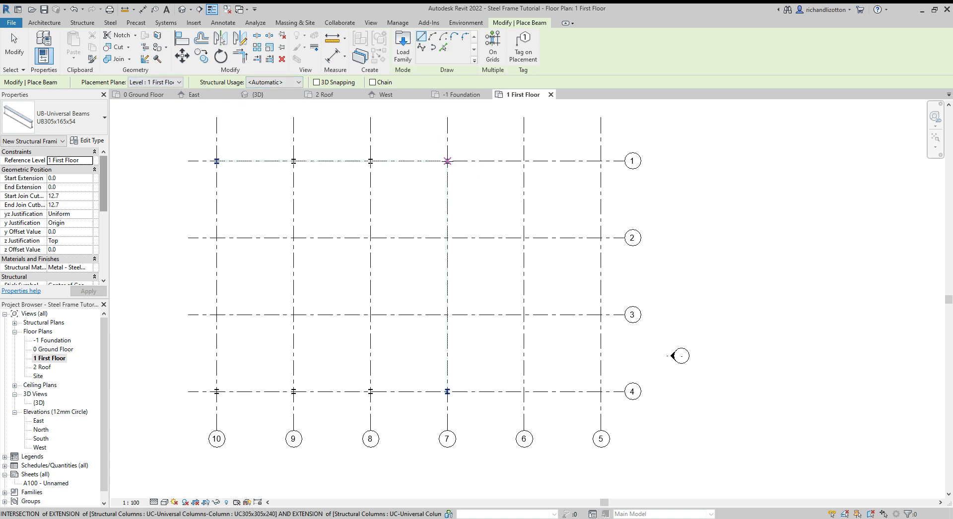
scroll(446, 160, "up", 5)
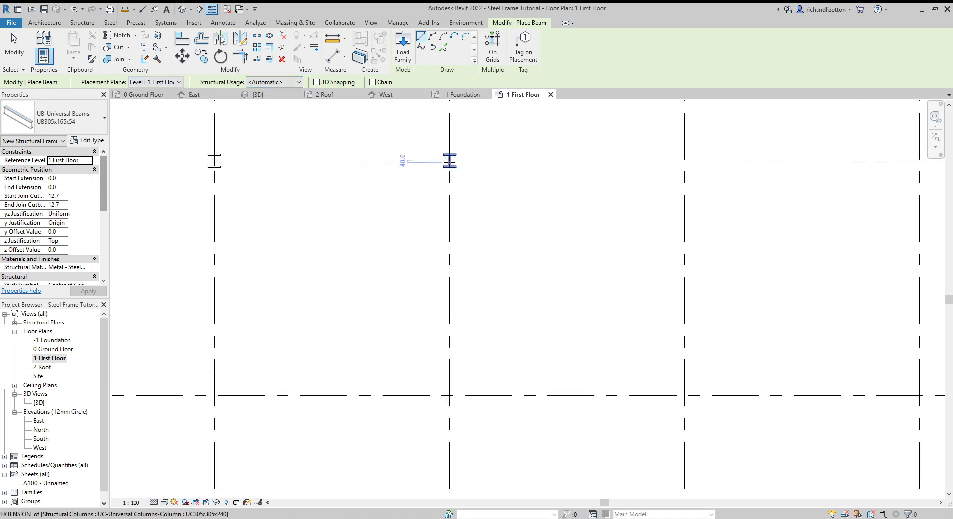
left_click(449, 161)
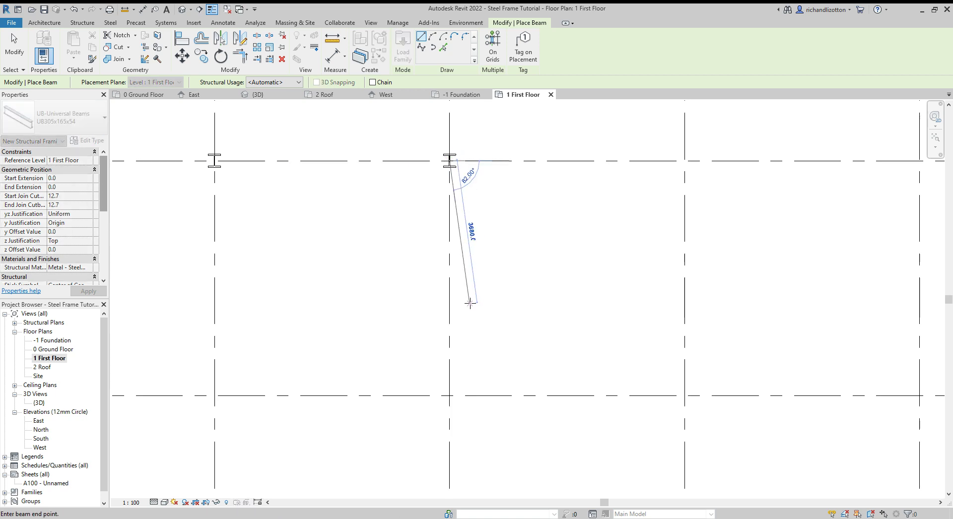
left_click(449, 396)
Place a second UB305x165x54 beam along grid 7 from grid 2 to grid 3
scroll(486, 341, "down", 3)
scroll(463, 383, "up", 4)
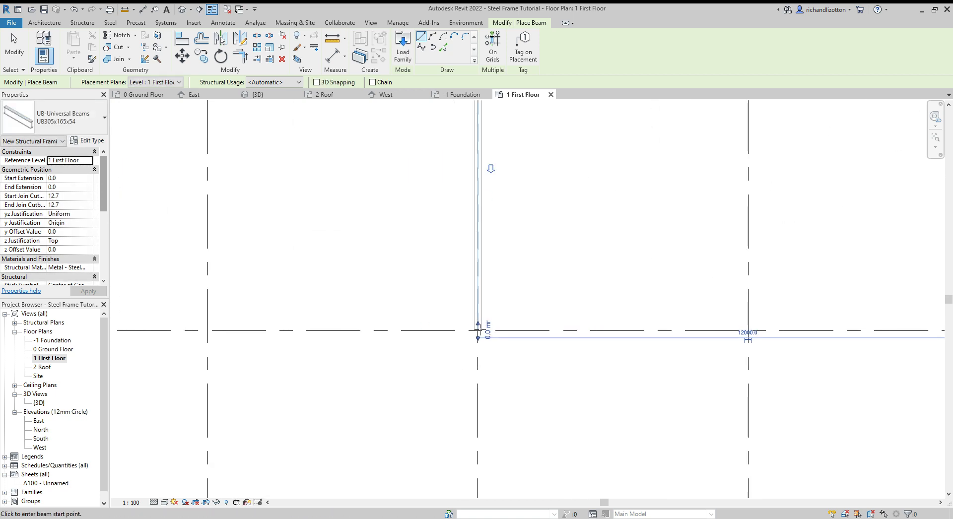
left_click(478, 330)
scroll(478, 332, "down", 3)
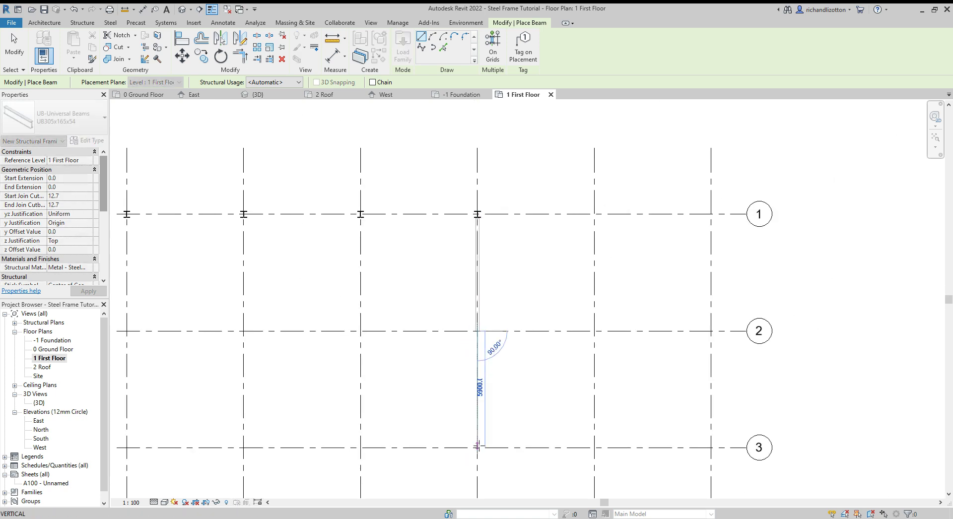
left_click(486, 443)
Place a third UB305x165x54 beam along grid 7 from grid 3 to the flange face of the column at grid 4
middle_click_drag(486, 443, 512, 214)
scroll(512, 214, "up", 4)
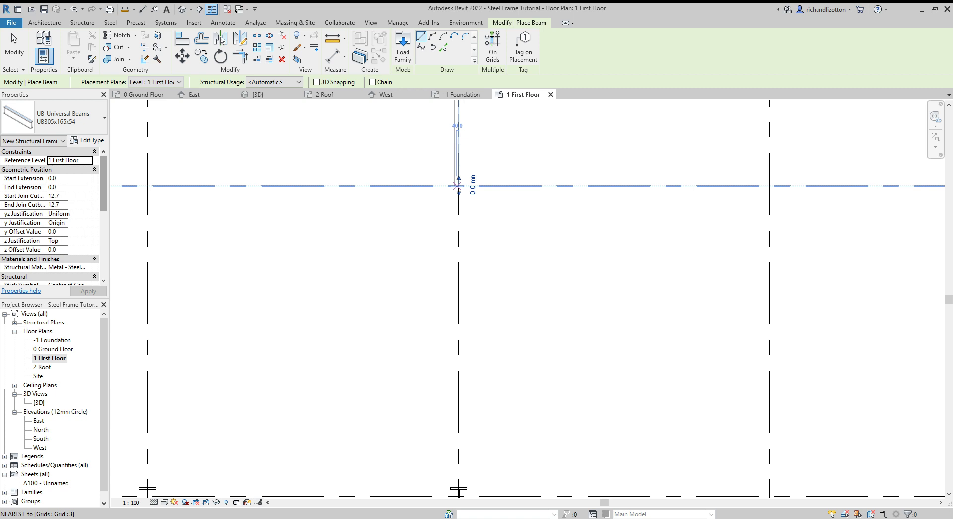
left_click(458, 186)
middle_click_drag(483, 451, 484, 270)
scroll(453, 298, "up", 4)
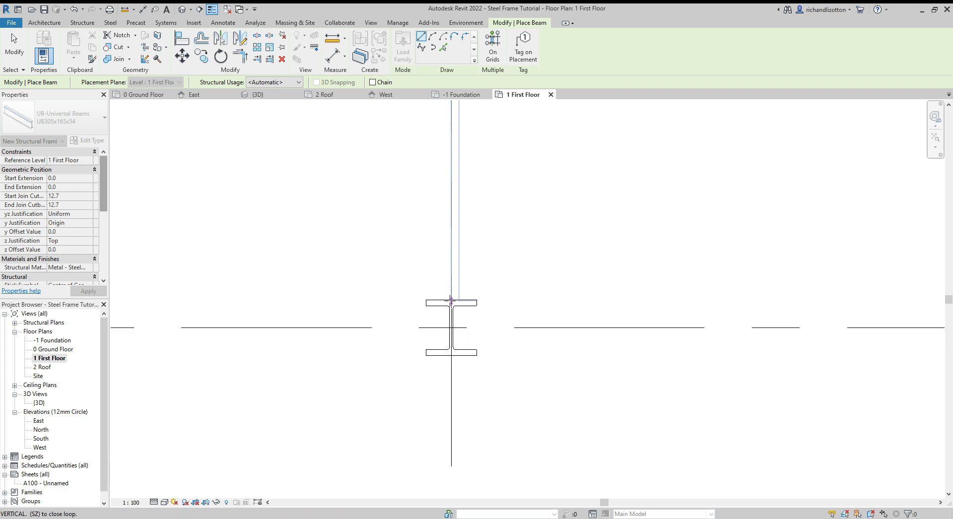
scroll(450, 300, "up", 3)
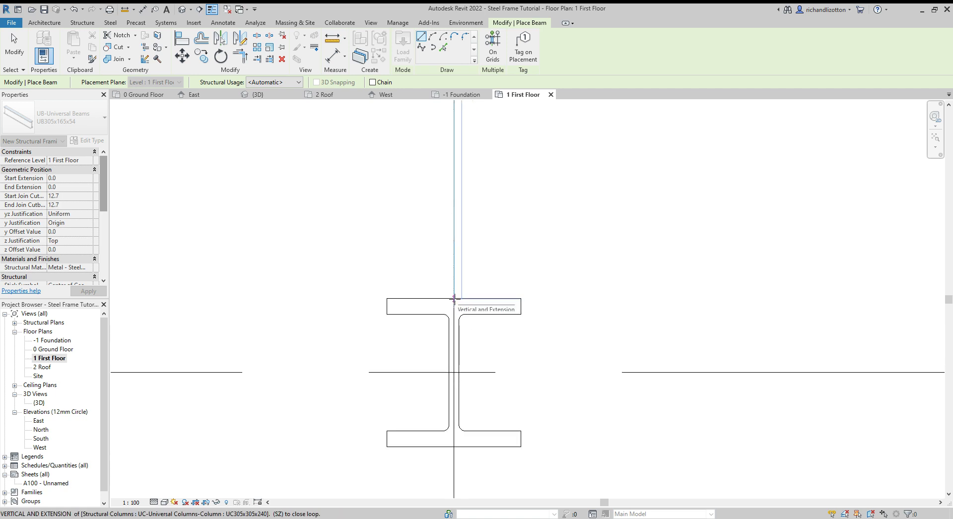
scroll(454, 299, "up", 4)
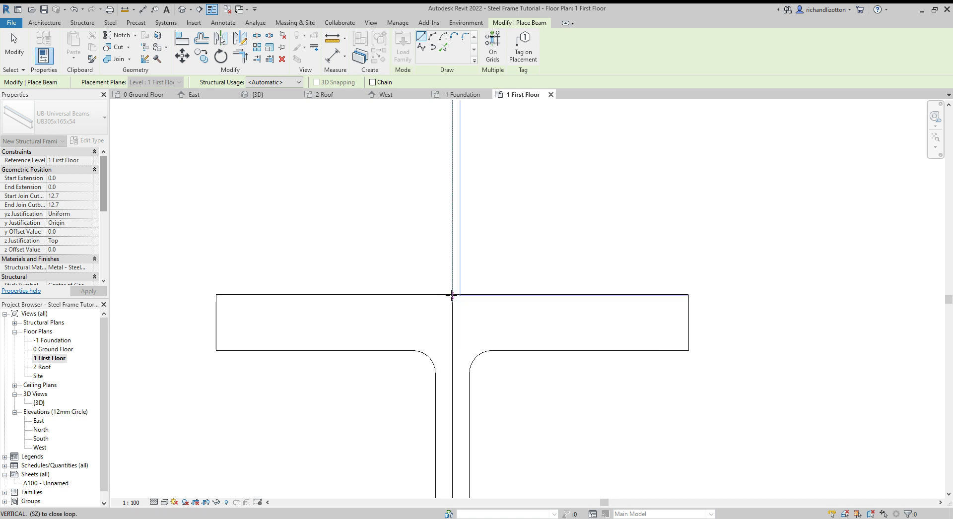
left_click(452, 296)
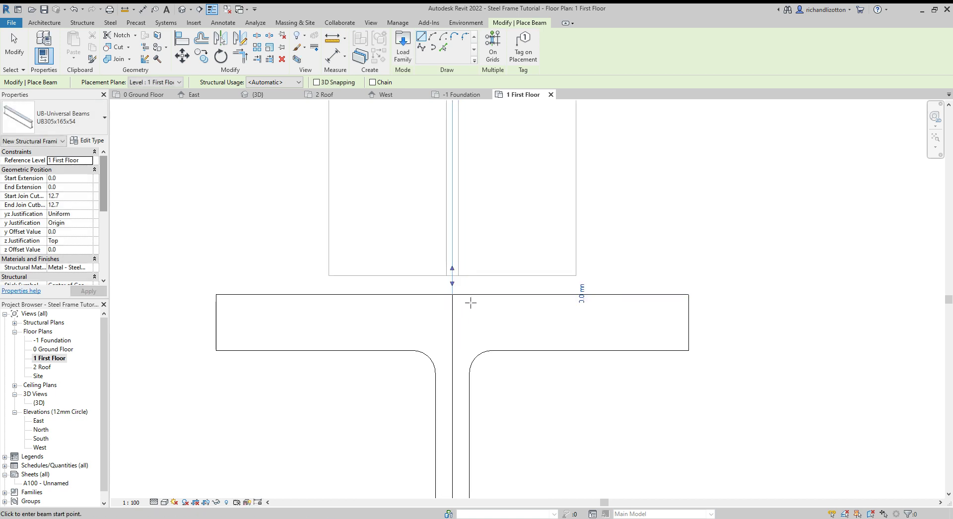
key("Escape")
key("Escape")
Examine the beam ends at the grid 7 columns in plan and the row of beams in the 3D view
scroll(487, 238, "down", 10)
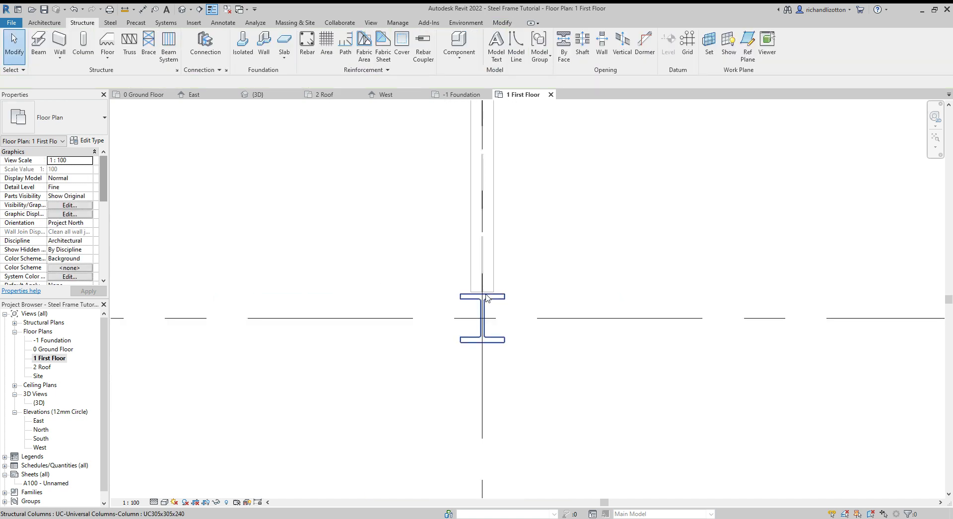
scroll(553, 200, "down", 8)
middle_click_drag(491, 256, 516, 428)
scroll(517, 428, "up", 8)
scroll(458, 315, "up", 2)
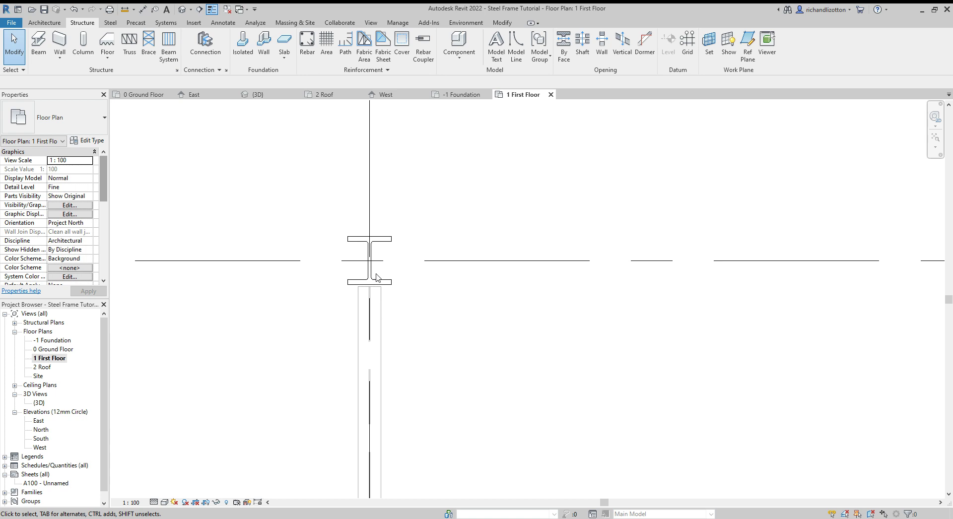
left_click(257, 94)
scroll(558, 314, "down", 1)
middle_click_drag(587, 347, 628, 340)
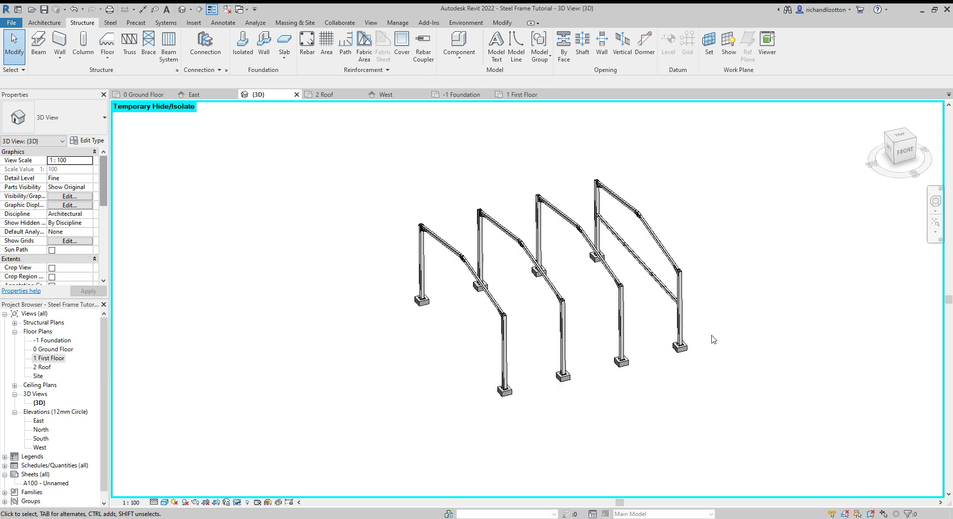
middle_click_drag(713, 339, 574, 377, "shift")
scroll(575, 378, "up", 4)
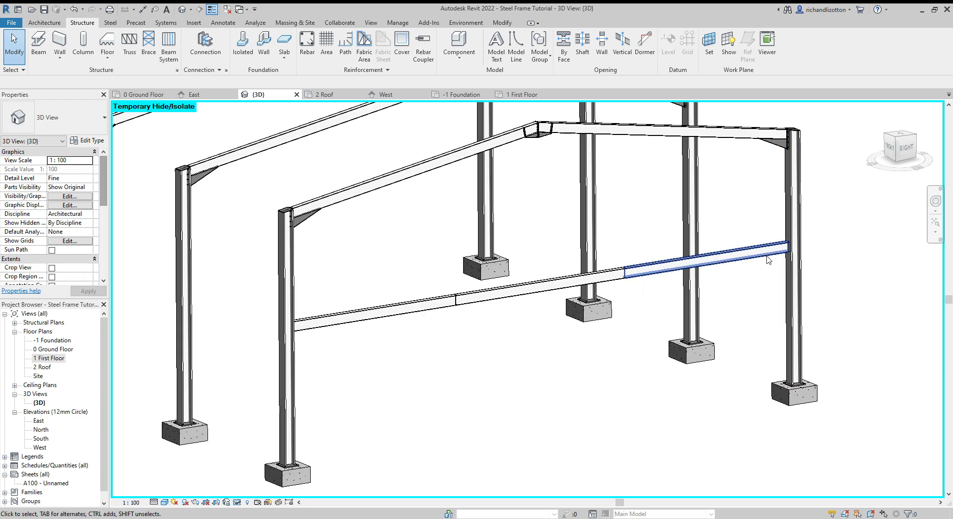
From the 0 Ground Floor plan, place a UC305x305x240 column at grids 7 and 2 with its depth set to -1 Foundation
left_click(147, 97)
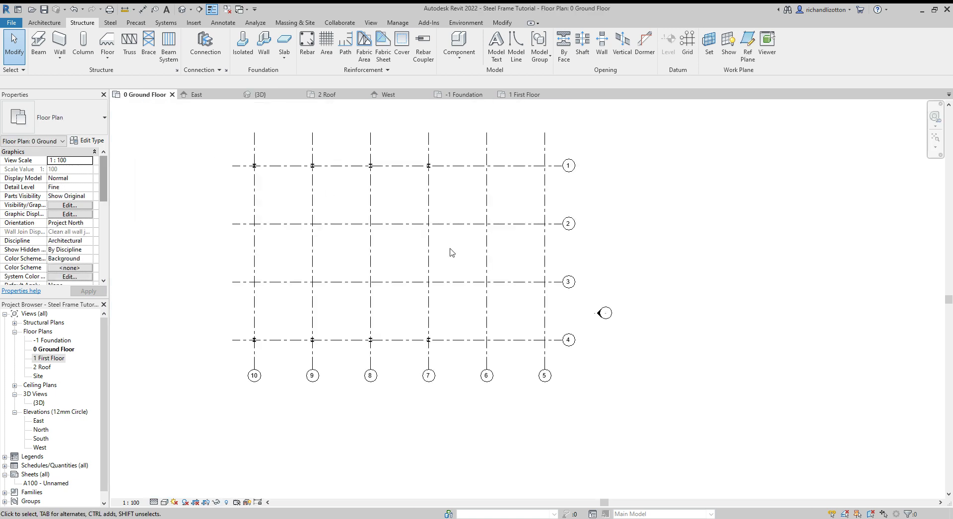
scroll(430, 243, "up", 1)
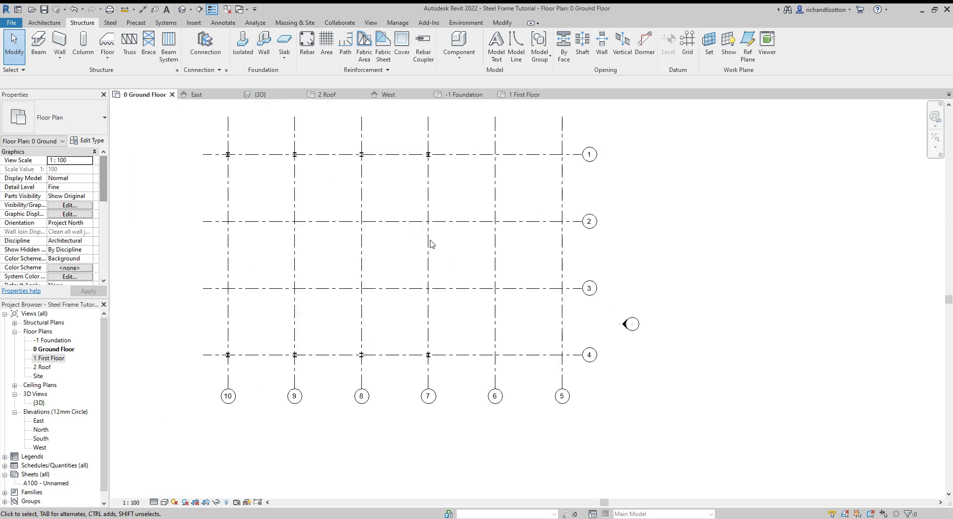
left_click(83, 47)
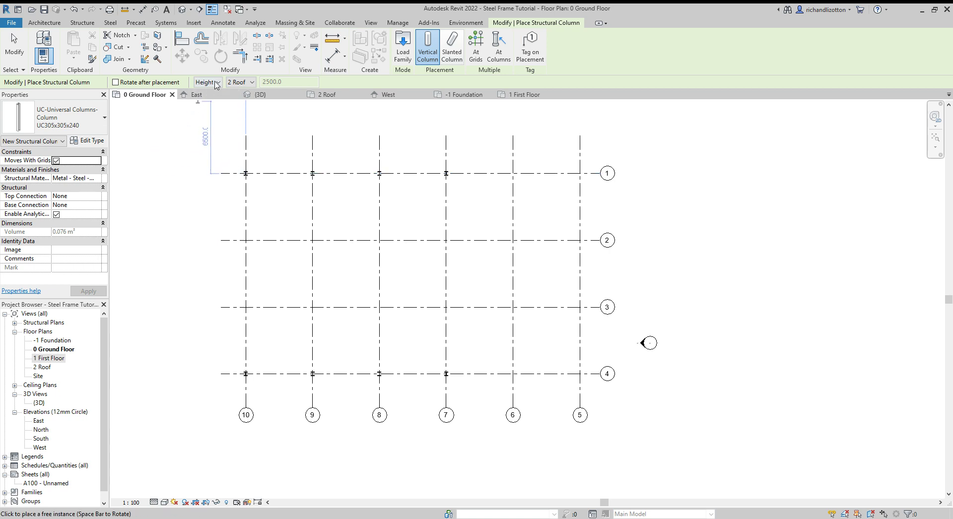
key("Up")
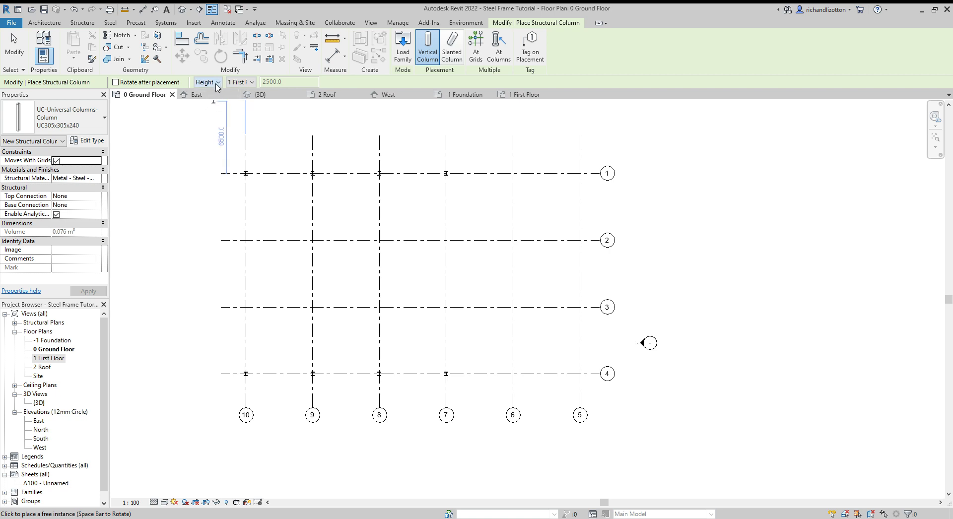
left_click(216, 83)
left_click(205, 91)
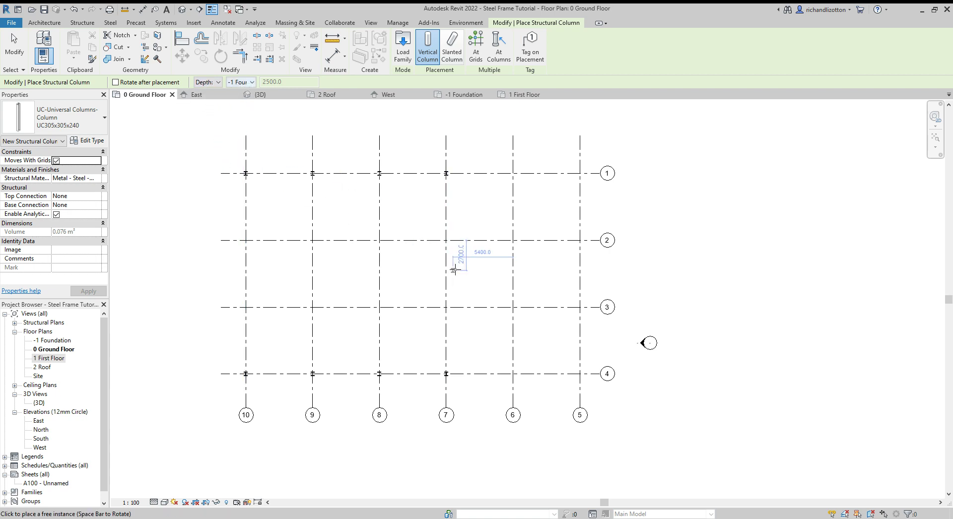
scroll(445, 241, "up", 4)
left_click(445, 241)
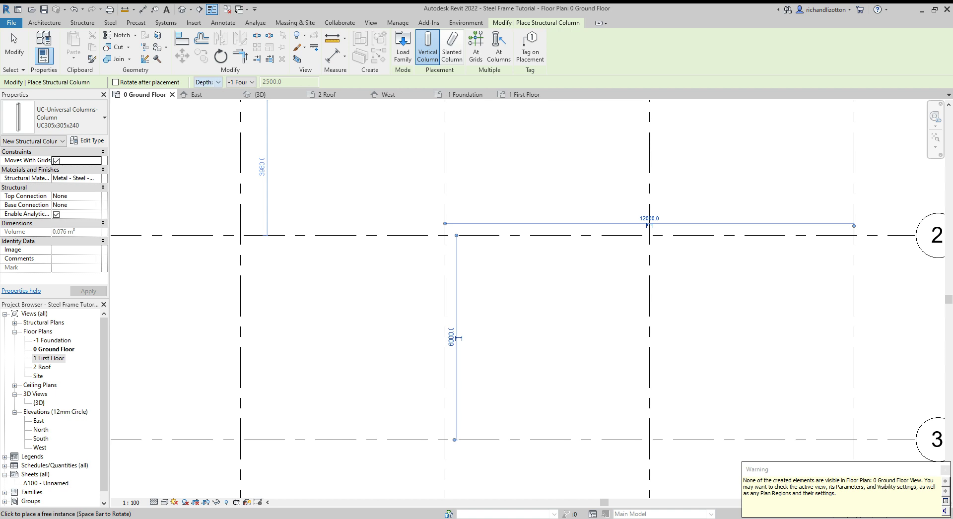
Place another UC305x305x240 column at grids 7 and 3, with its height set to 1 First Floor
left_click(207, 82)
left_click(203, 104)
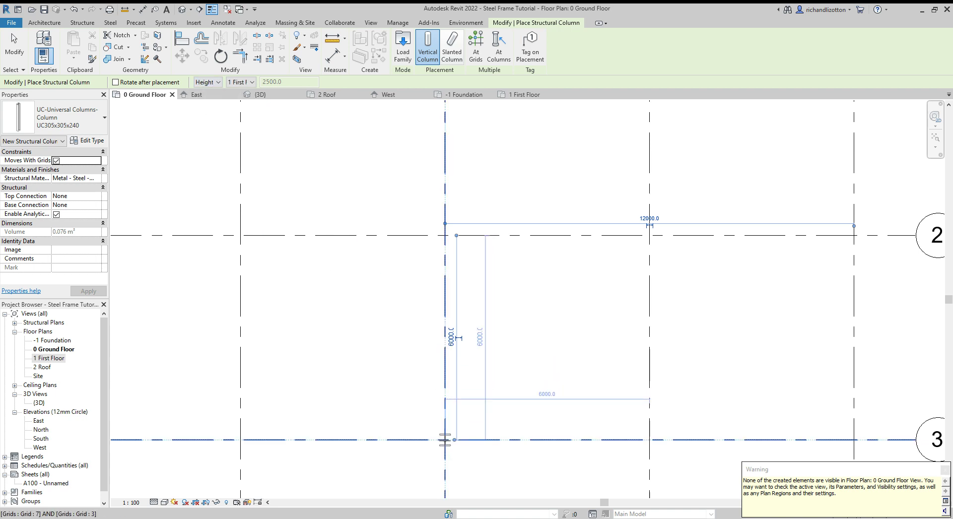
left_click(444, 439)
key("Escape")
key("Escape")
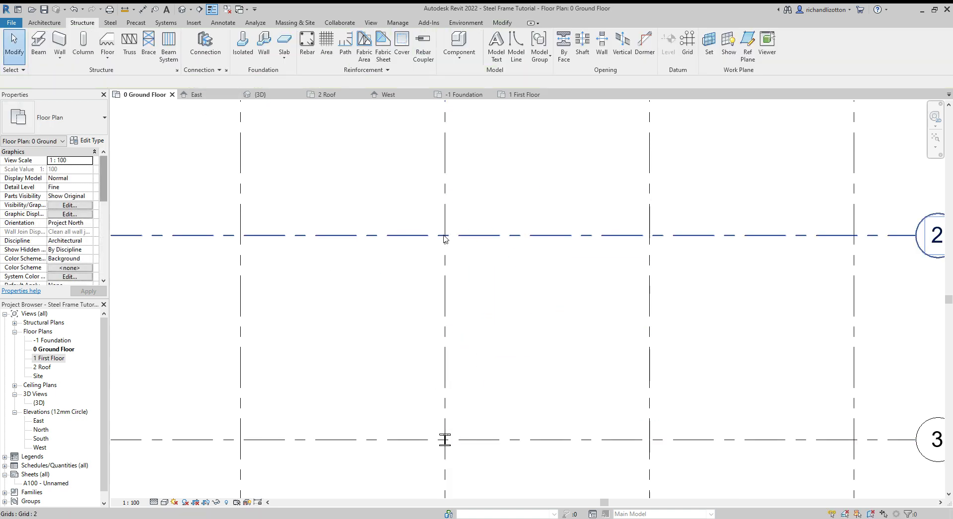
In the -1 Foundation plan, set the top level of the column at grids 7 and 2 to 1 First Floor
left_click(464, 94)
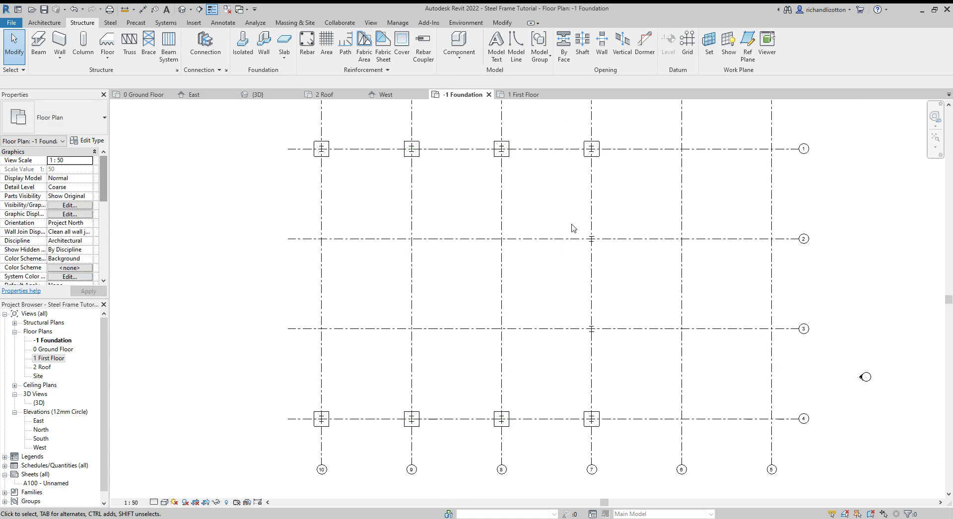
left_click_drag(573, 228, 617, 273)
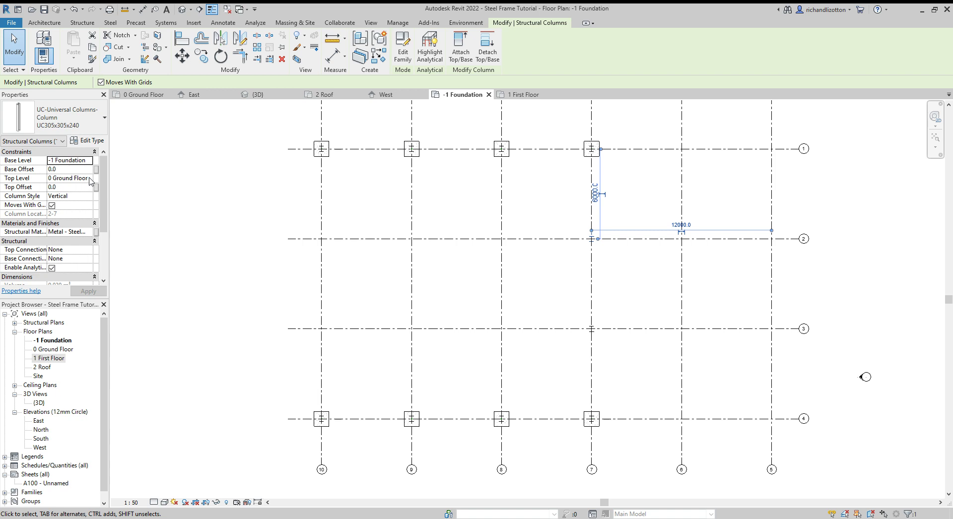
left_click(90, 179)
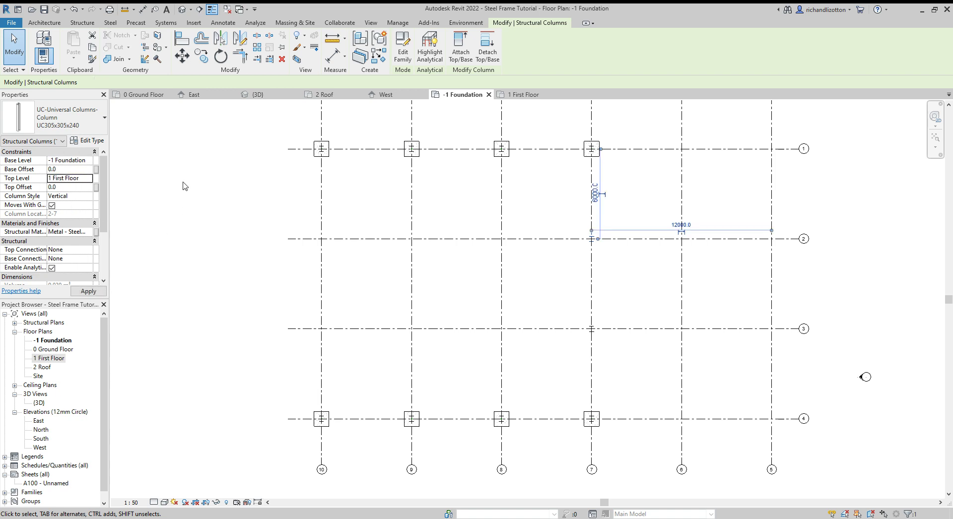
Set the base level of the column at grids 7 and 3 to -1 Foundation and check both new columns in 3D
left_click_drag(571, 320, 622, 359)
left_click(93, 160)
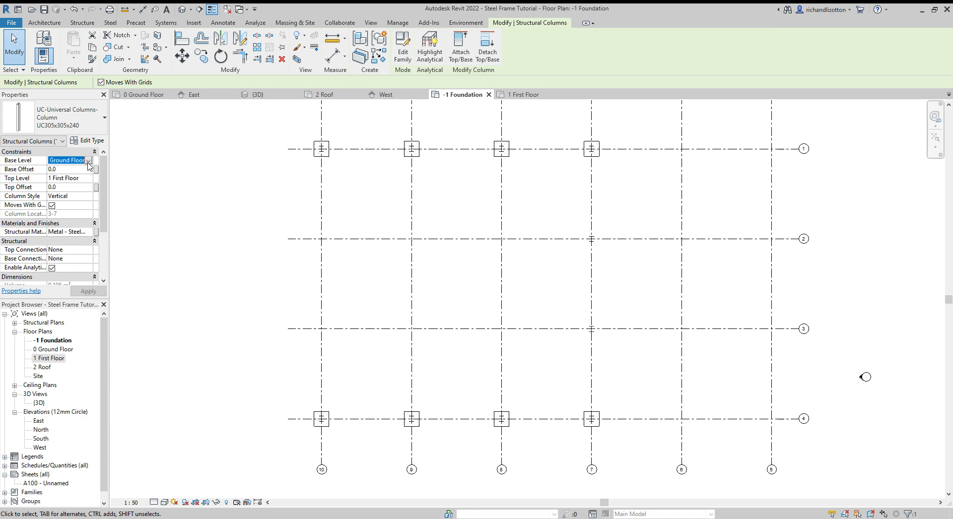
left_click(549, 298)
left_click(263, 95)
mouse_move(549, 420)
middle_mouse_down("shift")
mouse_move(550, 409)
mouse_move(537, 406)
middle_mouse_up("shift")
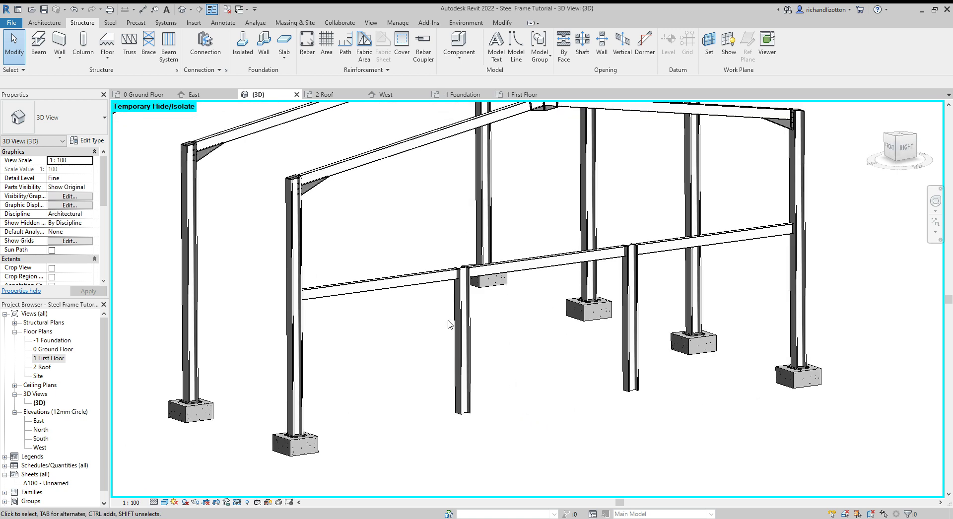
middle_click_drag(449, 325, 351, 417, "shift")
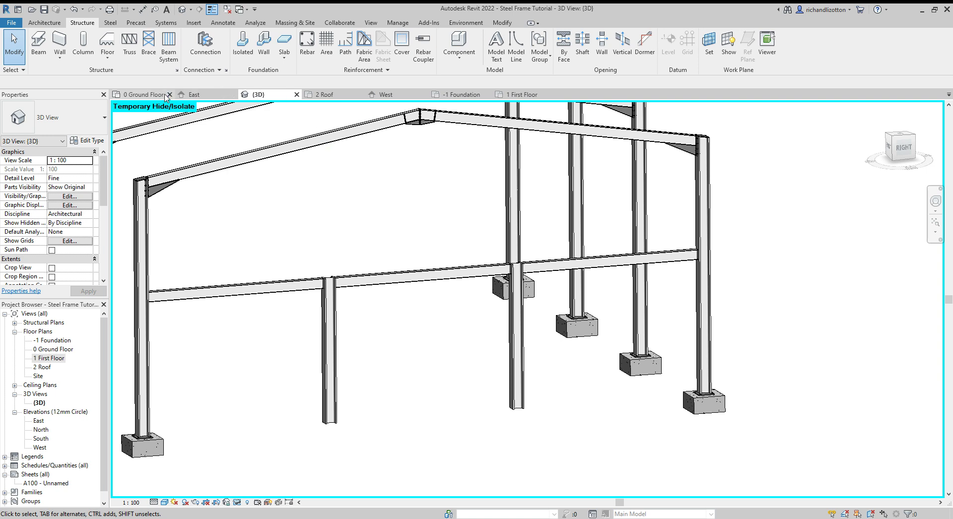
In the -1 Foundation plan, place 1000x1000x500 rectangular pad foundations under the columns at grids 7/2 and 7/3, and return to 3D
left_click(461, 94)
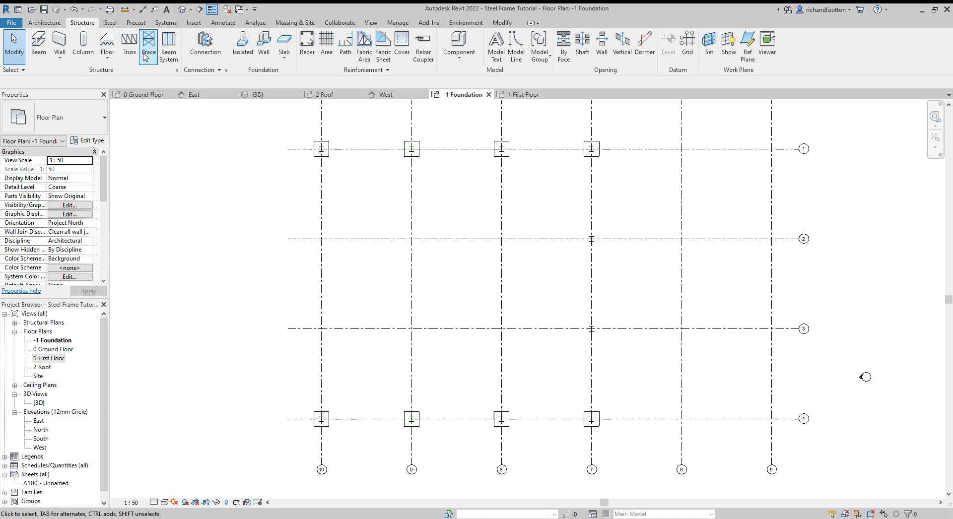
left_click(242, 52)
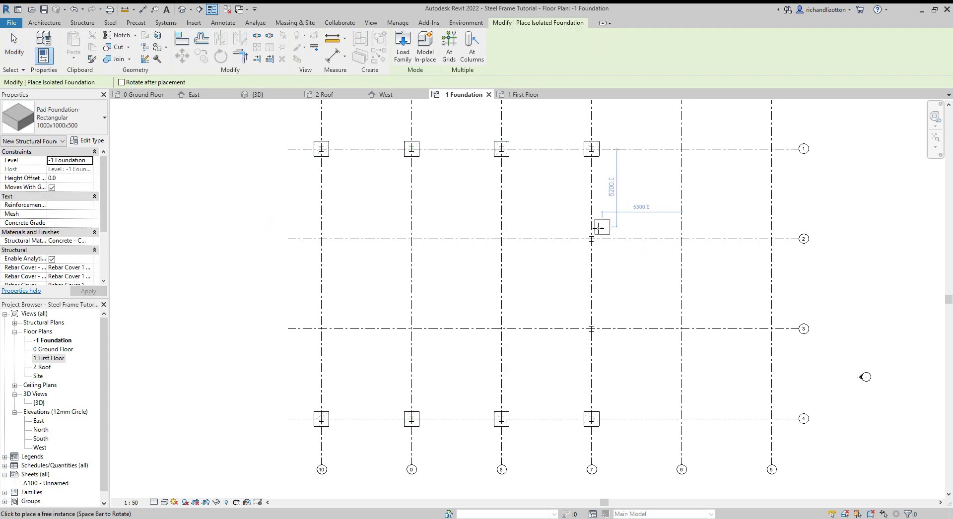
left_click(591, 239)
left_click(592, 329)
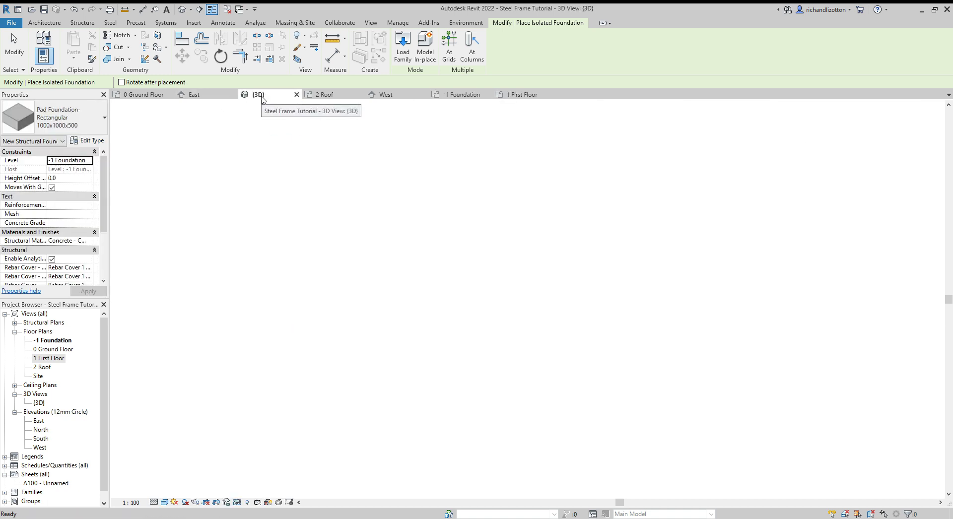
left_click(260, 97)
key("Escape")
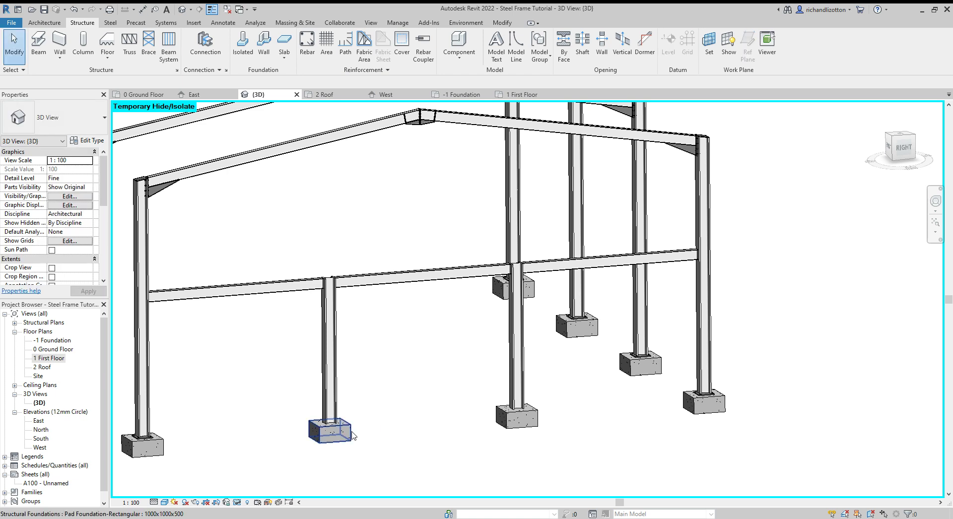
Add a Base plate steel connection between the column at grids 7 and 3 and its pad foundation
left_click(349, 432)
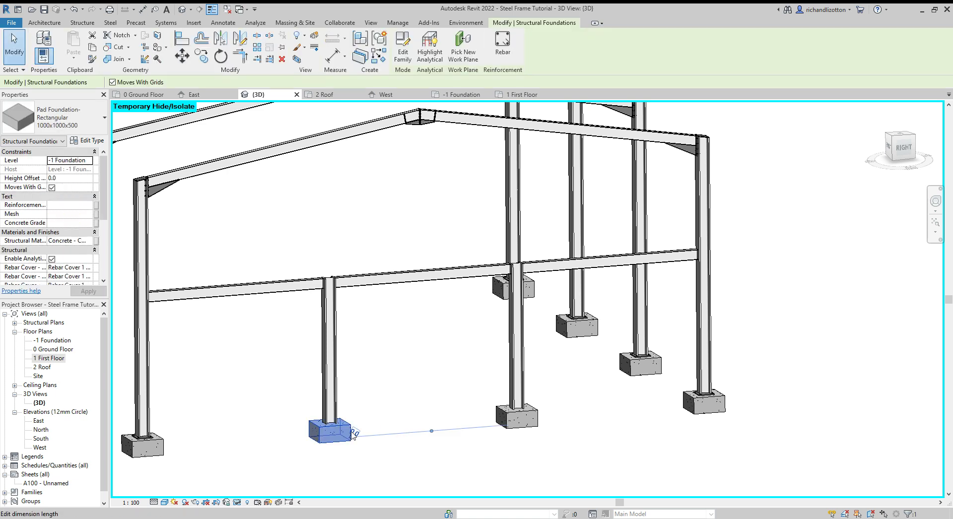
left_click(333, 396, "ctrl")
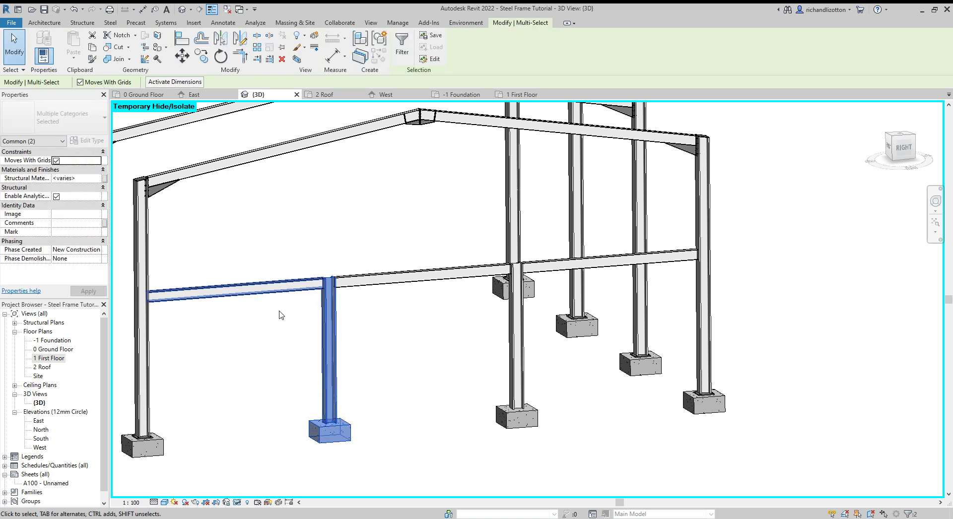
left_click(114, 22)
left_click(52, 45)
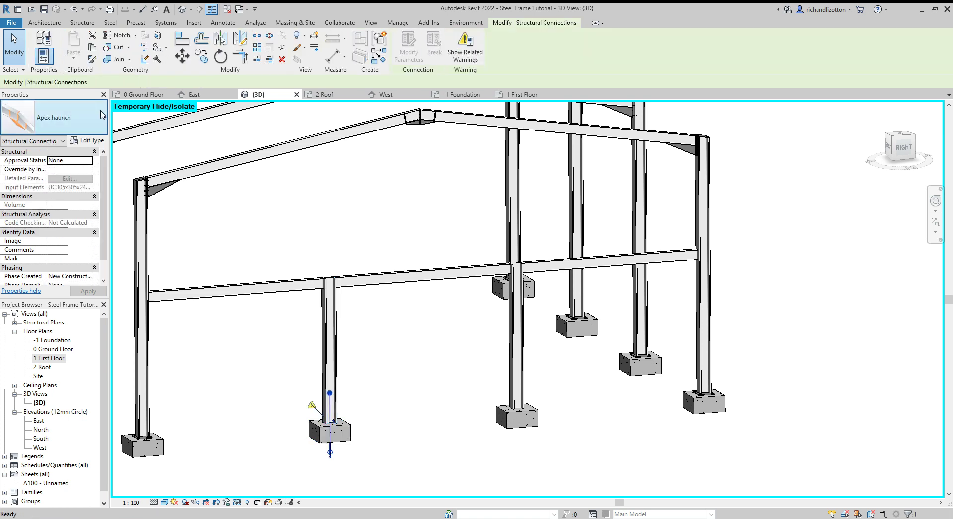
left_click(102, 114)
left_click(45, 171)
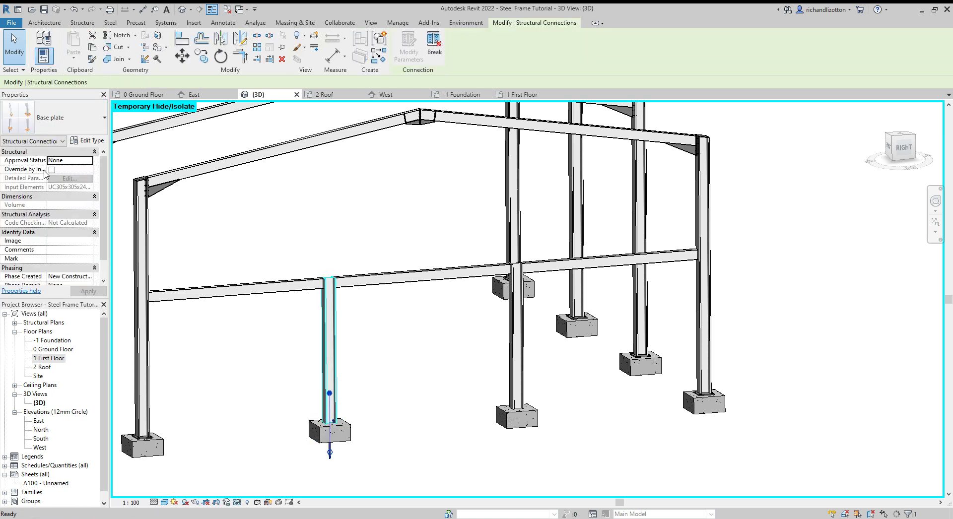
Add a Base plate steel connection between the column at grids 7 and 2 and its pad foundation
left_click(524, 382)
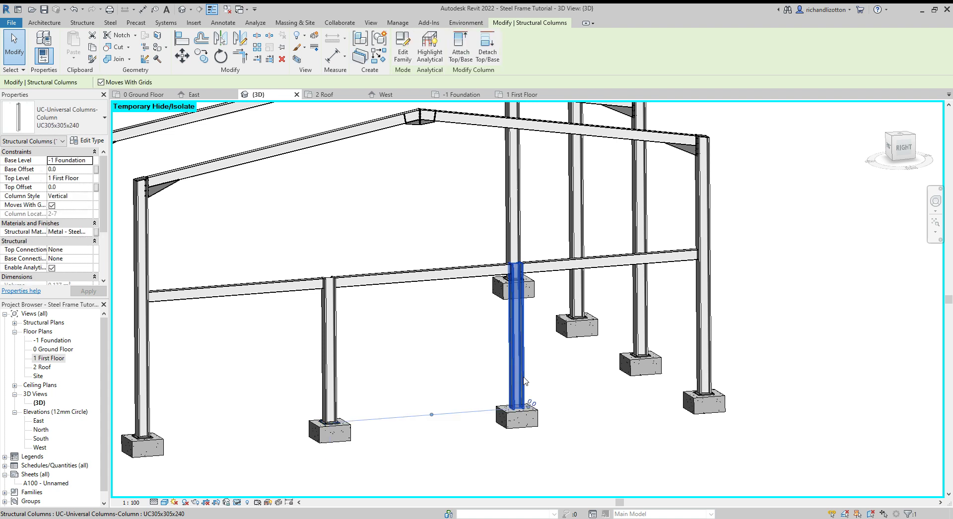
left_click(538, 412, "ctrl")
left_click(110, 22)
left_click(55, 55)
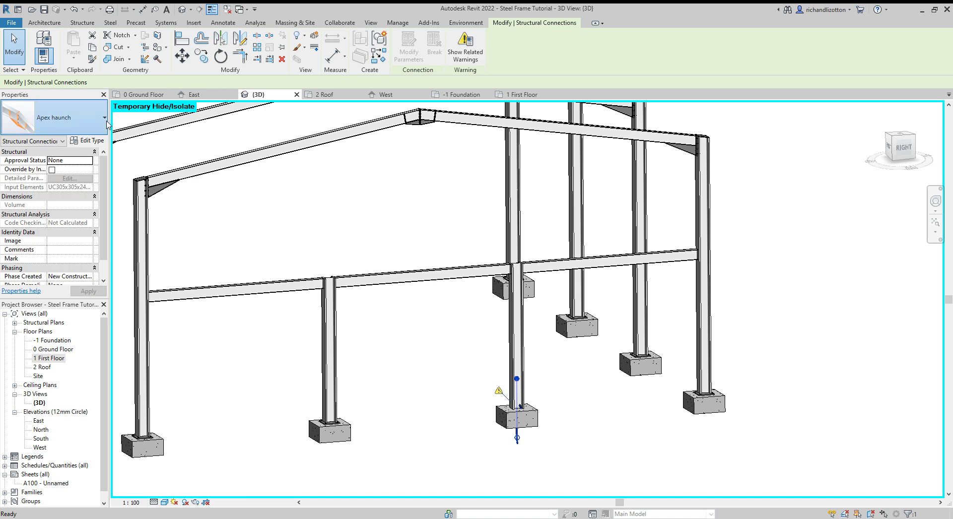
left_click(54, 117)
left_click(46, 170)
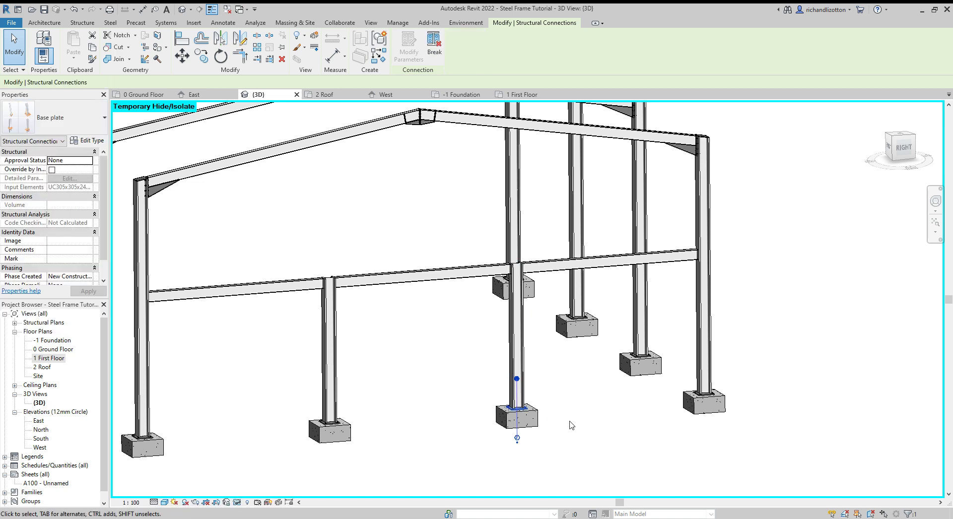
Add a steel connection between the column at grids 7 and 1 and the adjoining first-floor beam
middle_click_drag(578, 397, 604, 382, "shift")
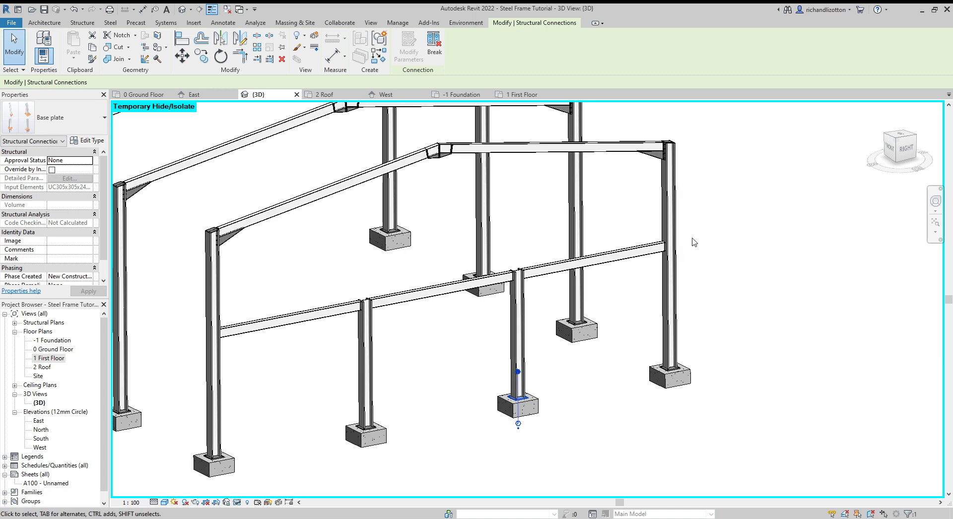
middle_click_drag(694, 241, 699, 274, "shift")
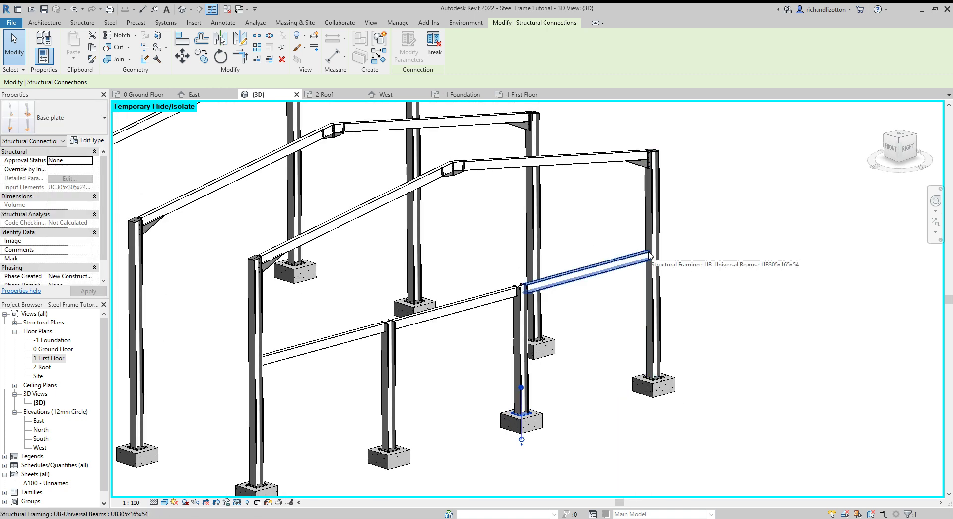
left_click(654, 280)
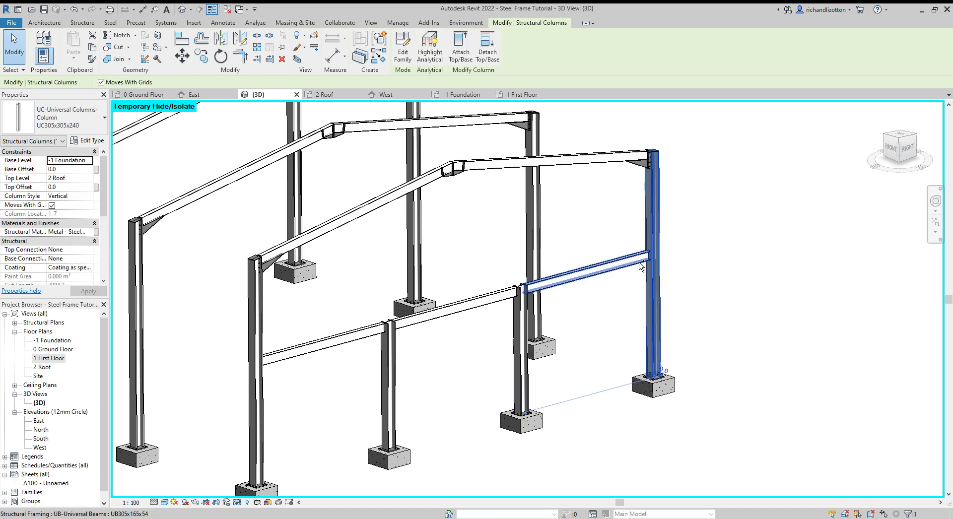
left_click(639, 266, "ctrl")
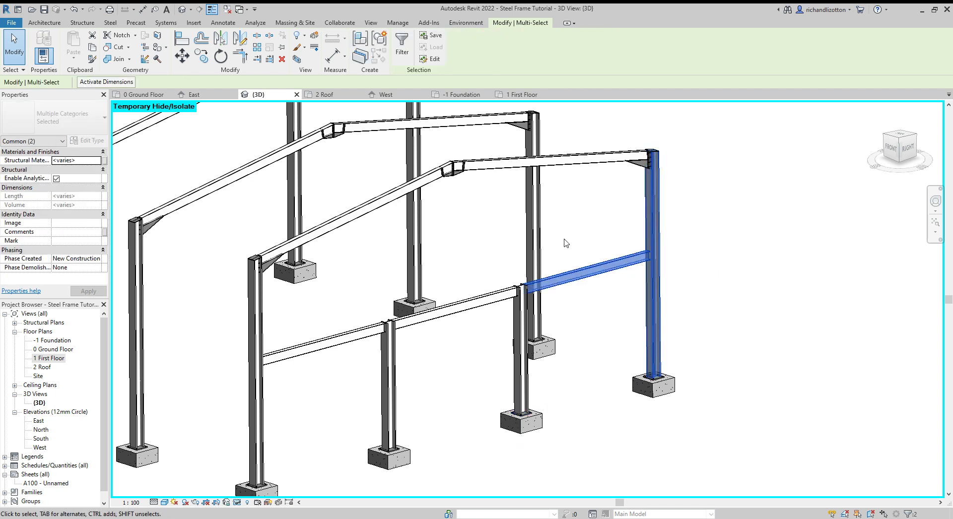
left_click(110, 23)
left_click(53, 47)
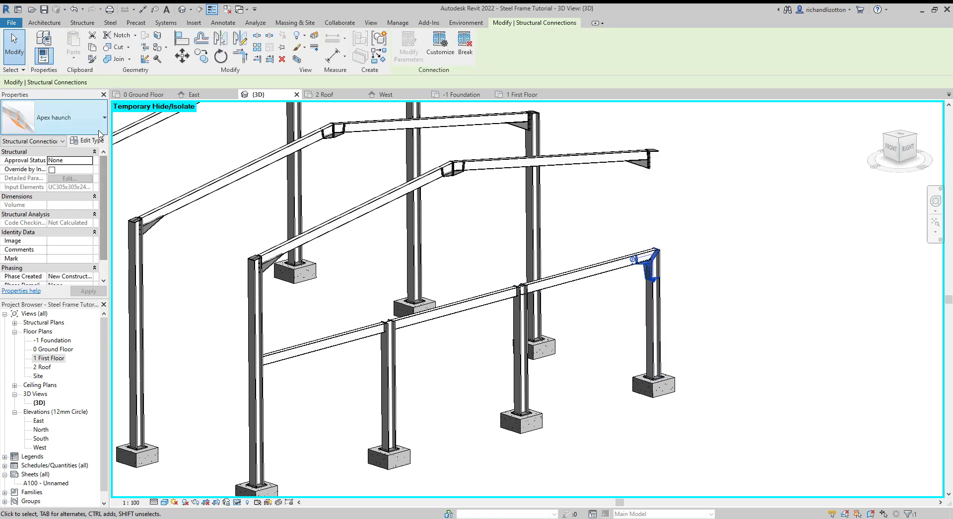
Set the connection at grids 7 and 1 to Beam seat T and inspect the joint up close
left_click(103, 121)
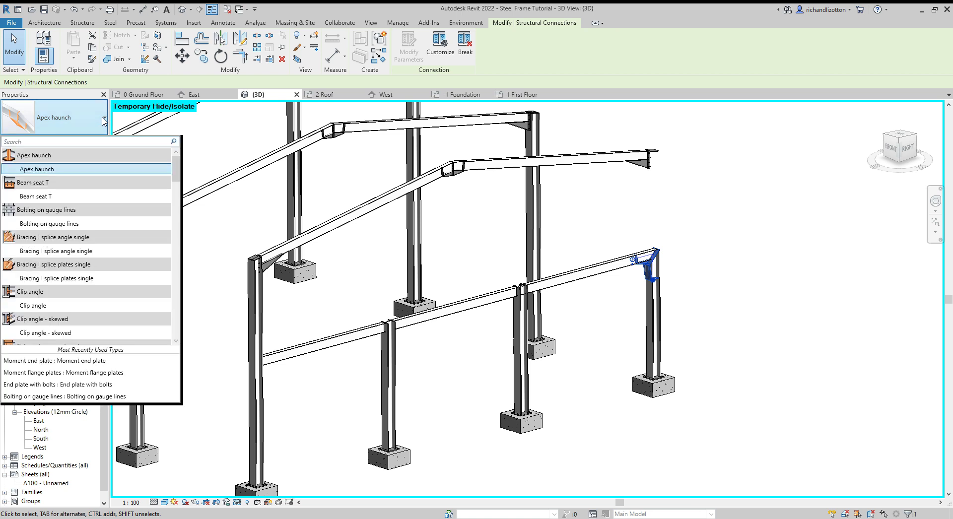
mouse_move(77, 197)
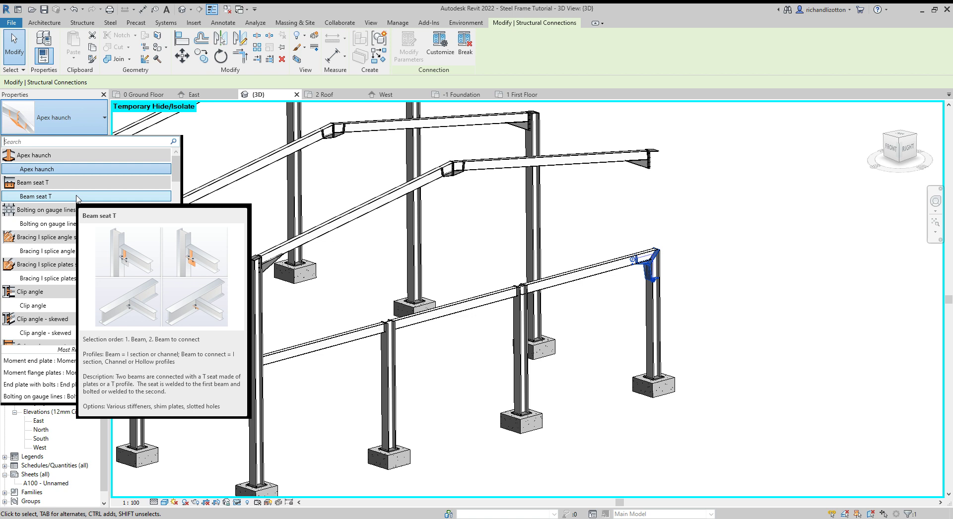
left_click(77, 197)
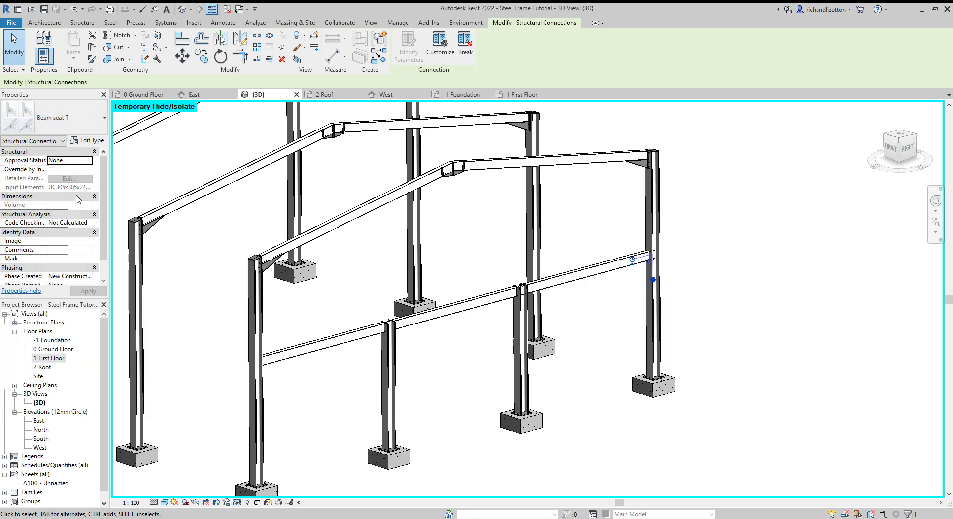
scroll(661, 258, "up", 5)
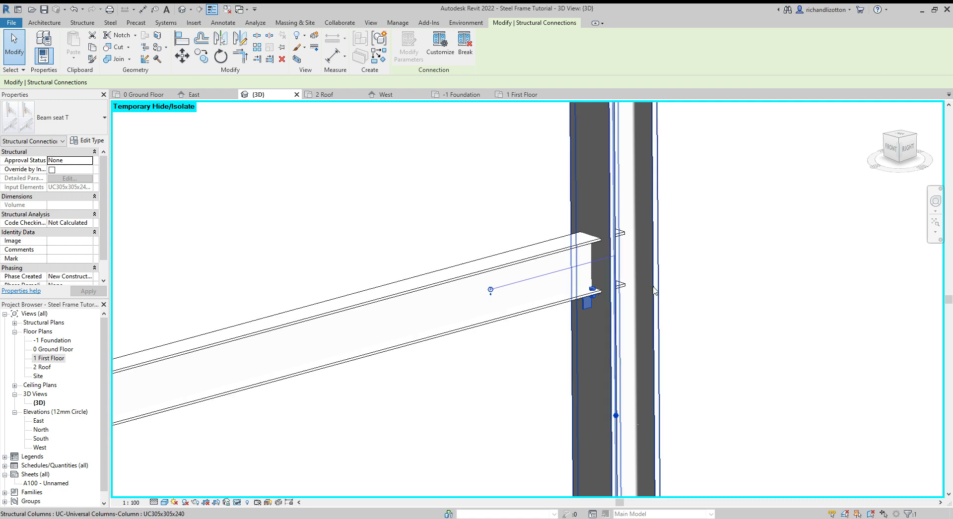
middle_click_drag(642, 312, 587, 305, "shift")
scroll(586, 304, "down", 5)
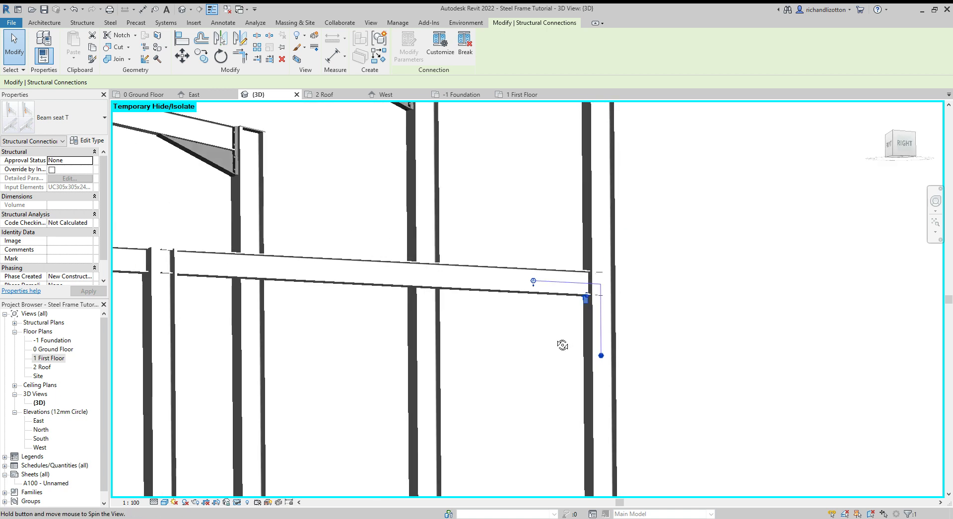
Change the beam-to-column connection at grids 7 and 1 to Clip angle
left_click(105, 119)
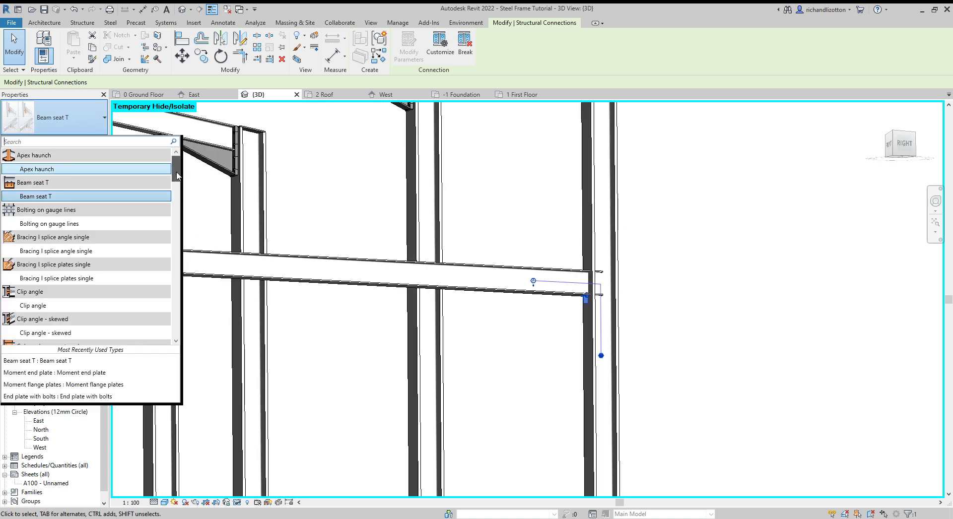
left_click_drag(177, 175, 177, 190)
mouse_move(121, 227)
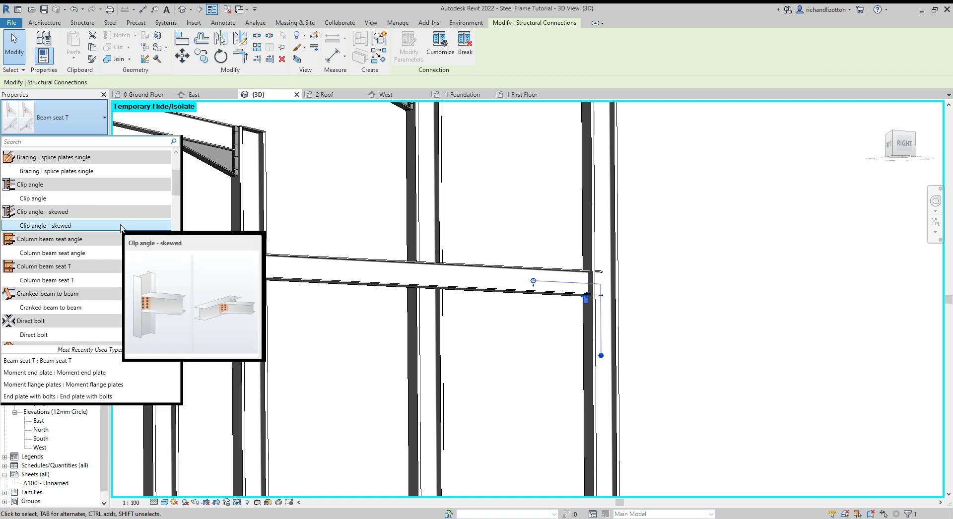
left_click(98, 199)
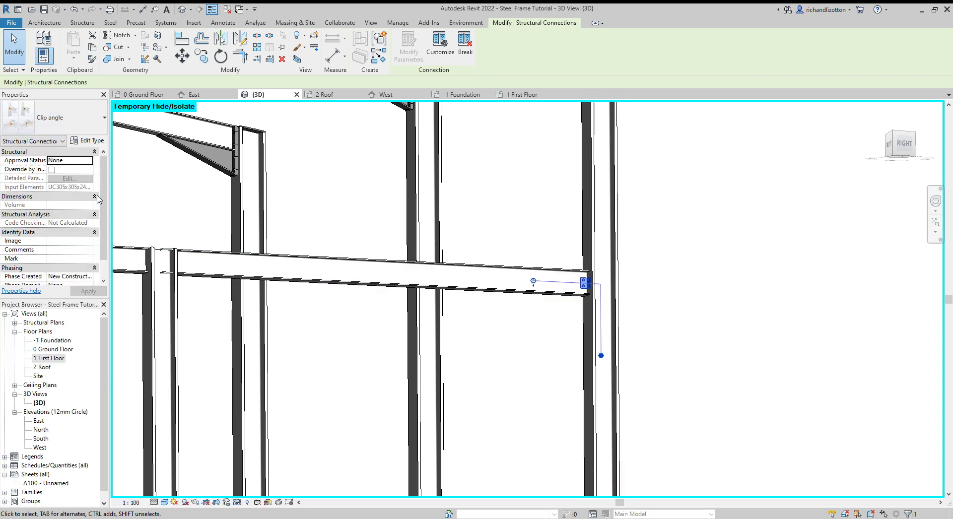
Add a Clip angle connection between the column at grids 7 and 4 and the adjoining first-floor beam
mouse_move(553, 304)
middle_mouse_down("shift")
mouse_move(549, 368)
mouse_move(698, 351)
mouse_move(442, 357)
mouse_move(687, 350)
mouse_move(805, 333)
mouse_move(708, 360)
mouse_move(474, 372)
middle_mouse_up("shift")
scroll(618, 283, "down", 5)
middle_click_drag(319, 334, 600, 336)
left_click(381, 276)
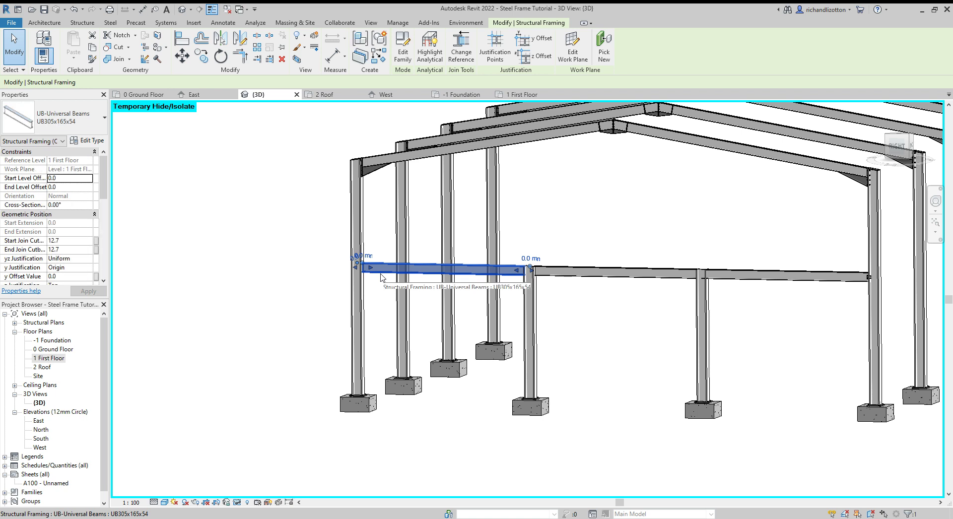
left_click(361, 282, "ctrl")
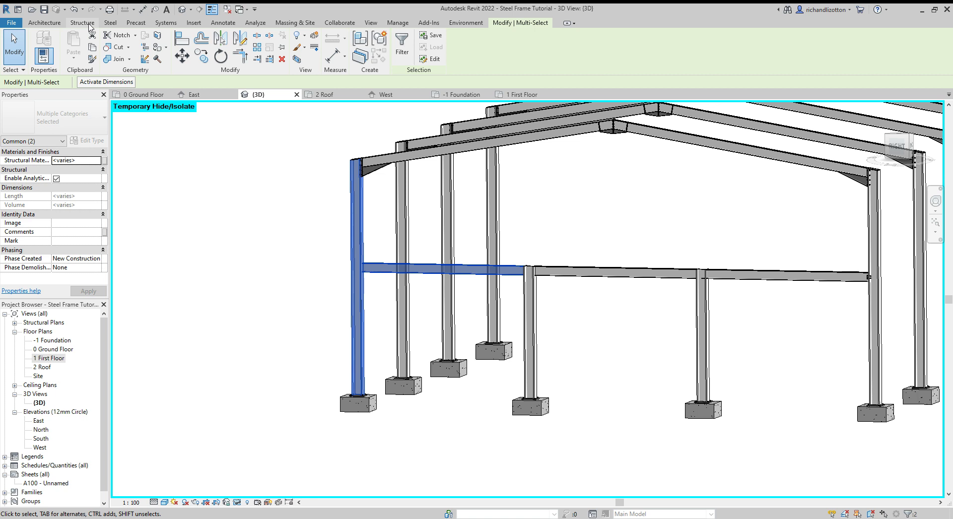
left_click(110, 22)
left_click(55, 47)
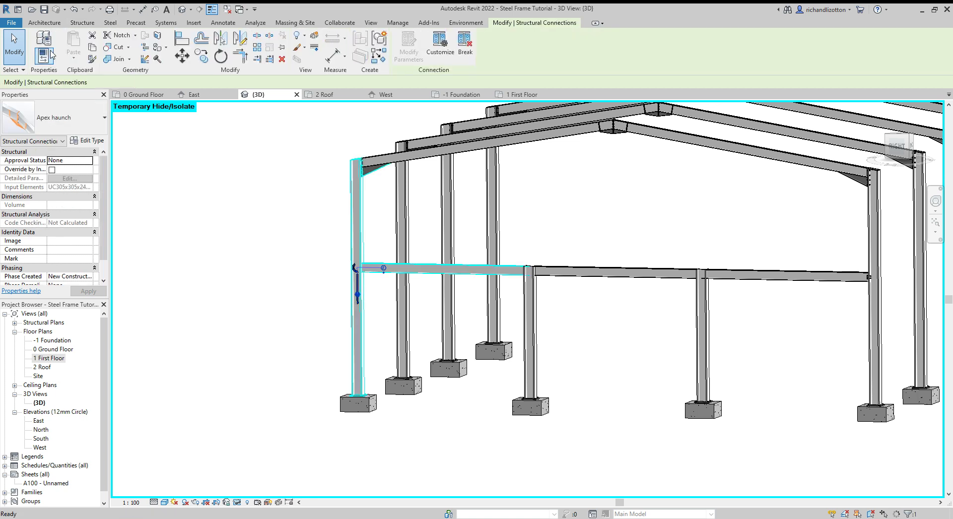
left_click(102, 124)
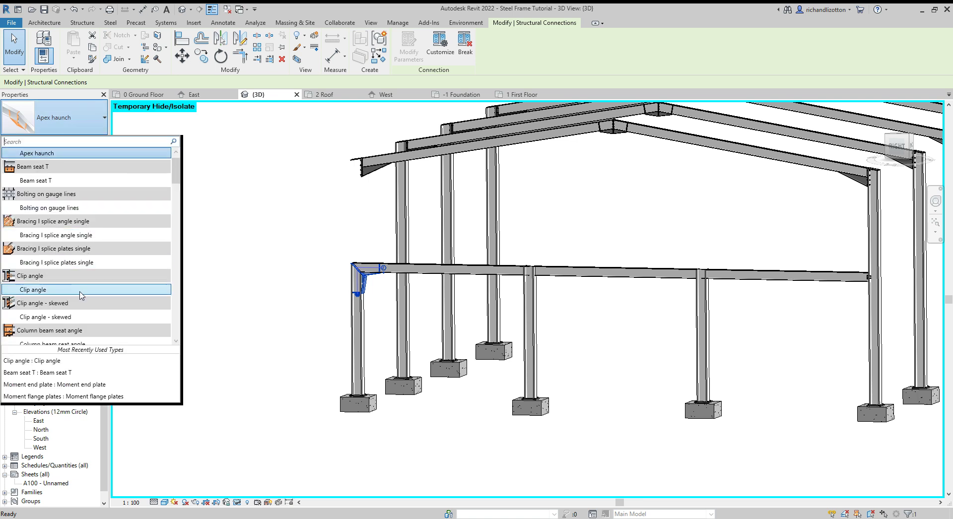
left_click(35, 290)
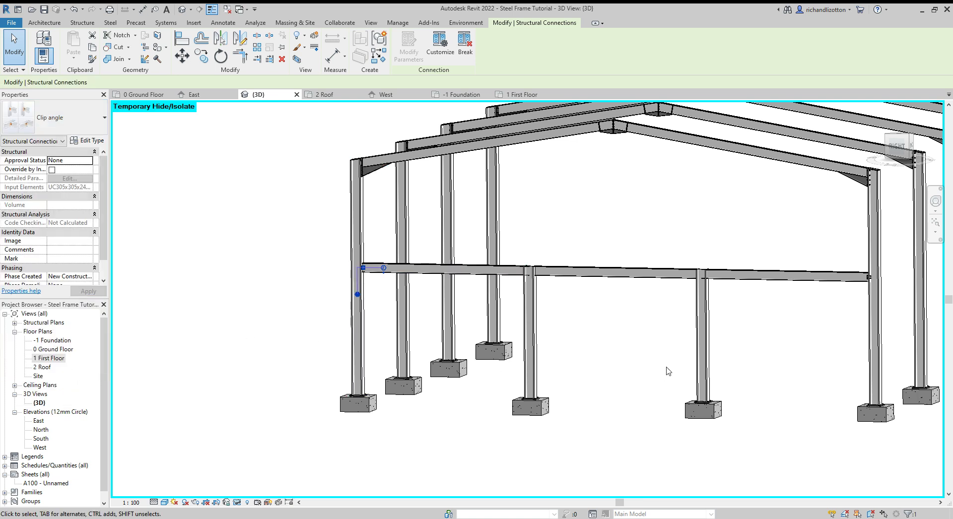
Add a steel connection between the column at grids 7 and 3 and the first-floor beam running from grid 4
scroll(668, 371, "up", 2)
middle_click_drag(551, 326, 540, 292, "shift")
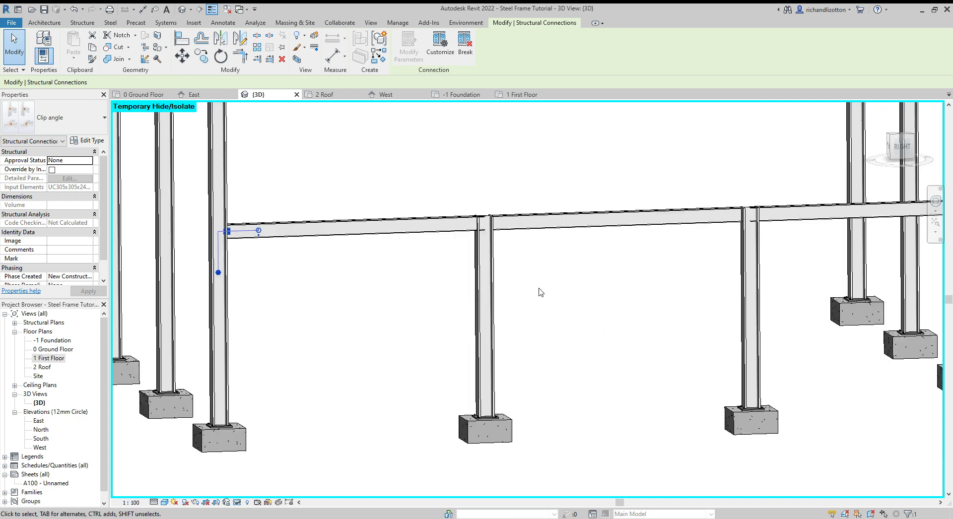
left_click(465, 234)
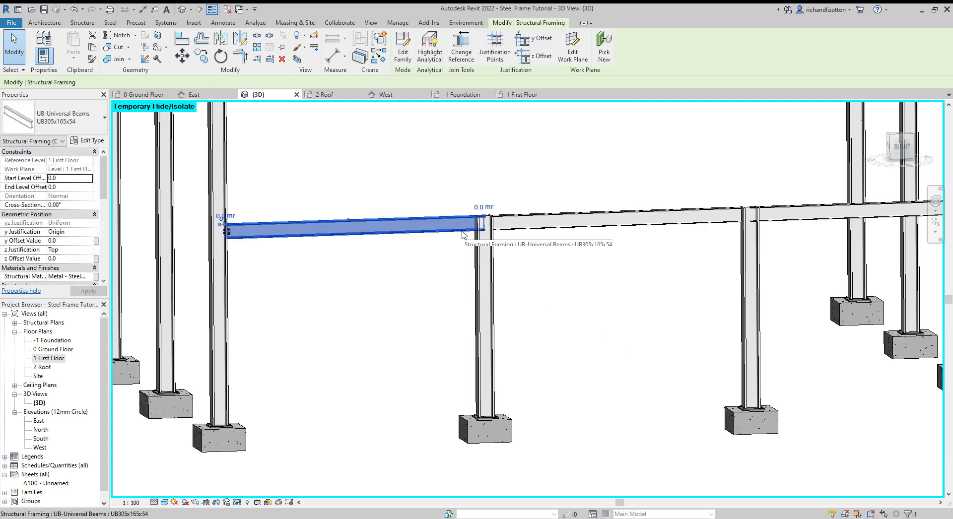
left_click(482, 251, "ctrl")
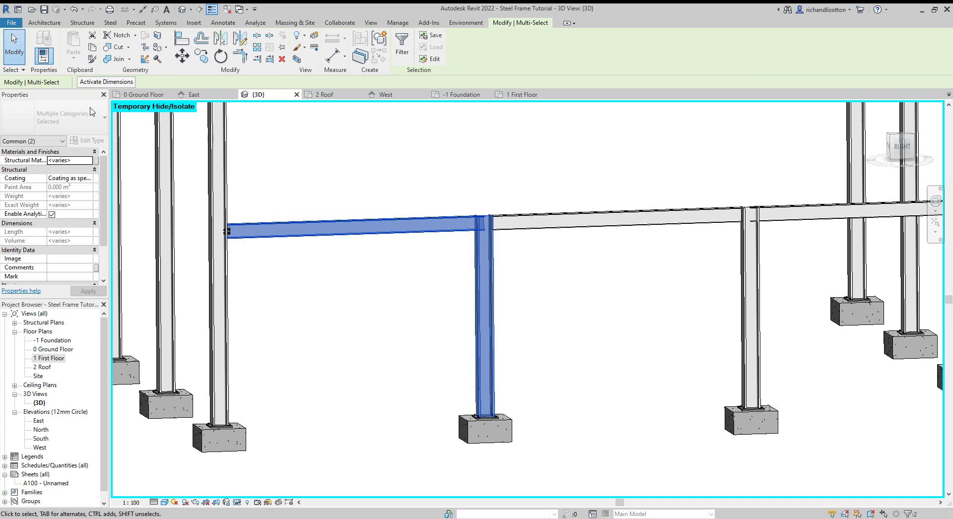
left_click(110, 23)
left_click(52, 42)
Try the Platform T type for the connection between the column at grids 7 and 3 and the first-floor beam from grid 4
left_click(104, 119)
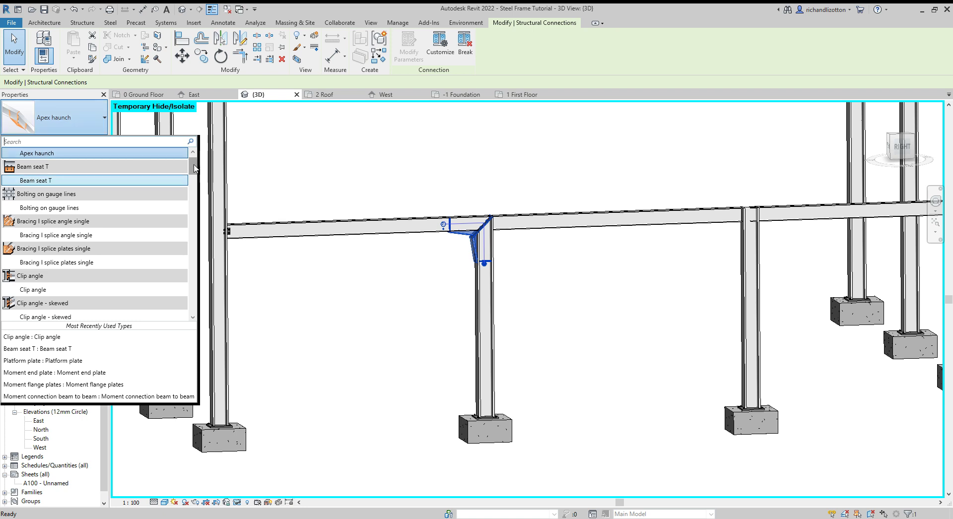
mouse_move(195, 168)
left_mouse_down()
mouse_move(196, 178)
mouse_move(198, 154)
left_mouse_up()
mouse_move(50, 200)
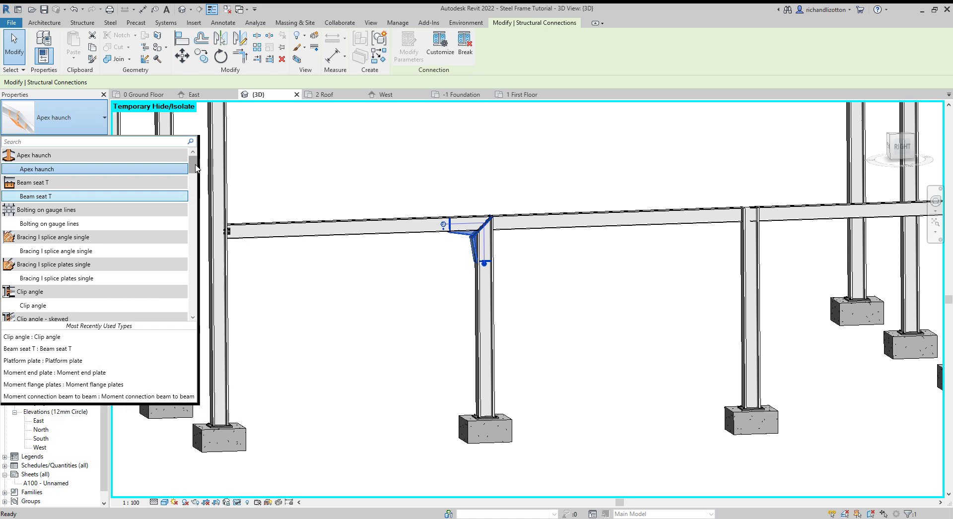
left_click_drag(195, 168, 193, 235)
mouse_move(94, 255)
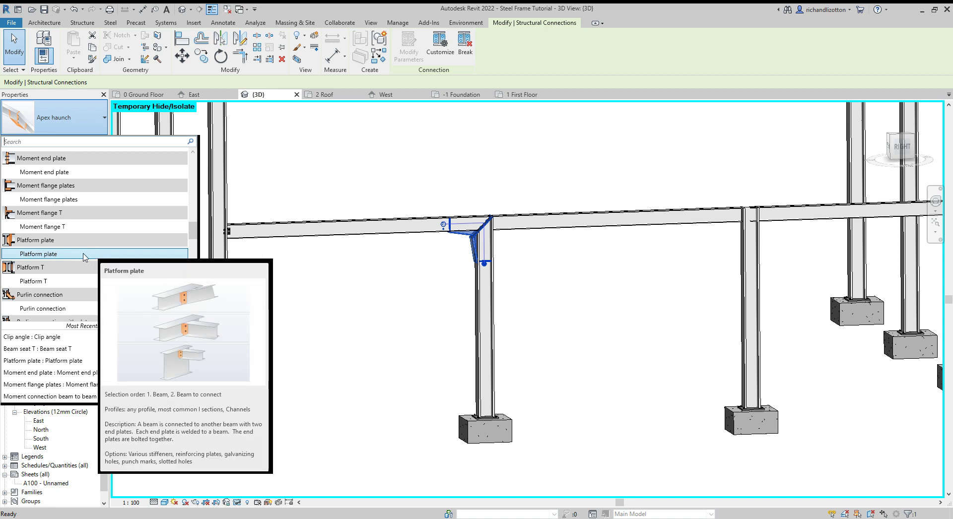
left_click(64, 281)
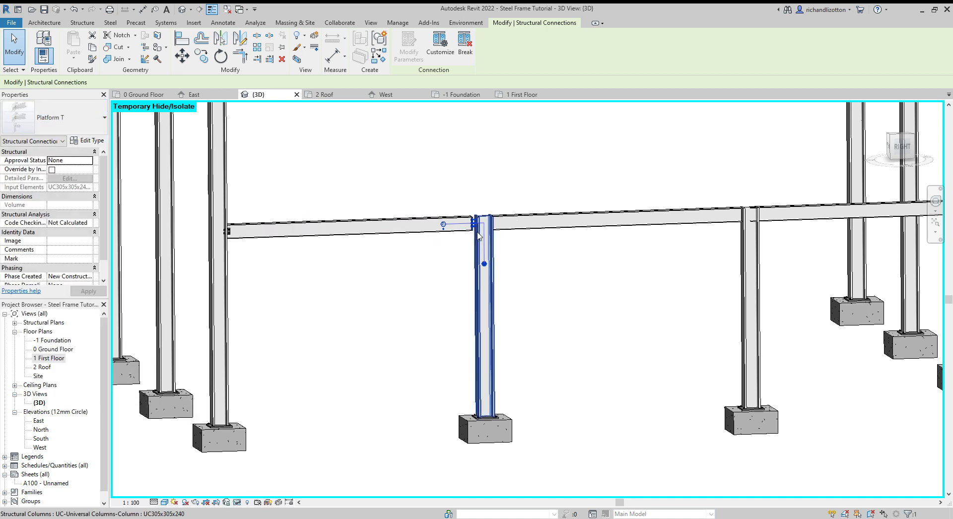
Set the beam-to-column connection at grids 7 and 3, on the grid 4 side, to Platform plate
middle_click_drag(484, 258, 506, 283, "shift")
scroll(467, 243, "up", 5)
left_click(60, 118)
left_click(66, 254)
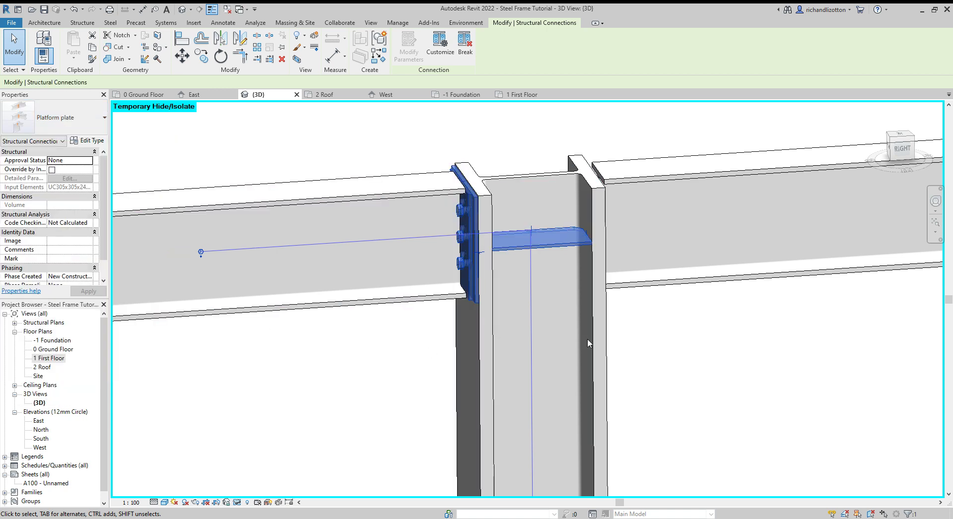
Add a Platform plate connection between the column at grids 7 and 3 and the first-floor beam running towards grid 2
left_click(665, 285)
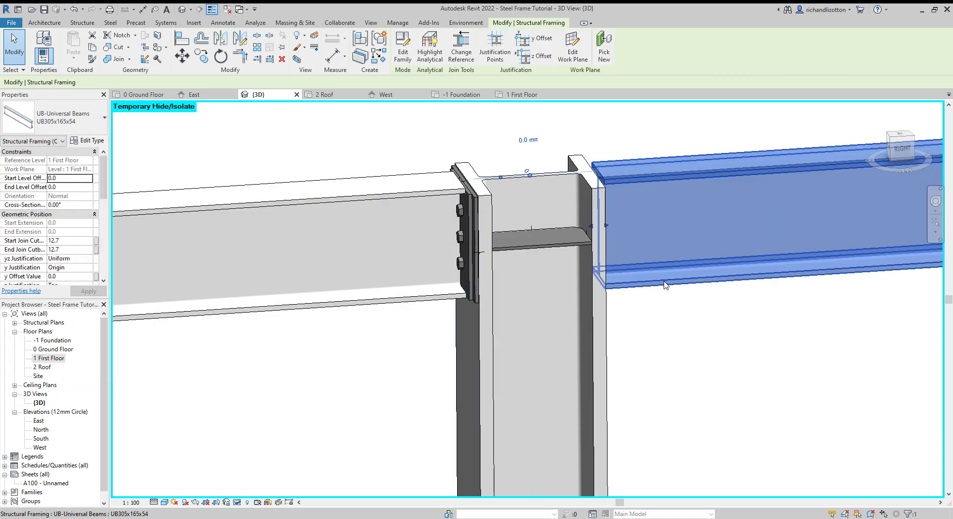
left_click(604, 314, "ctrl")
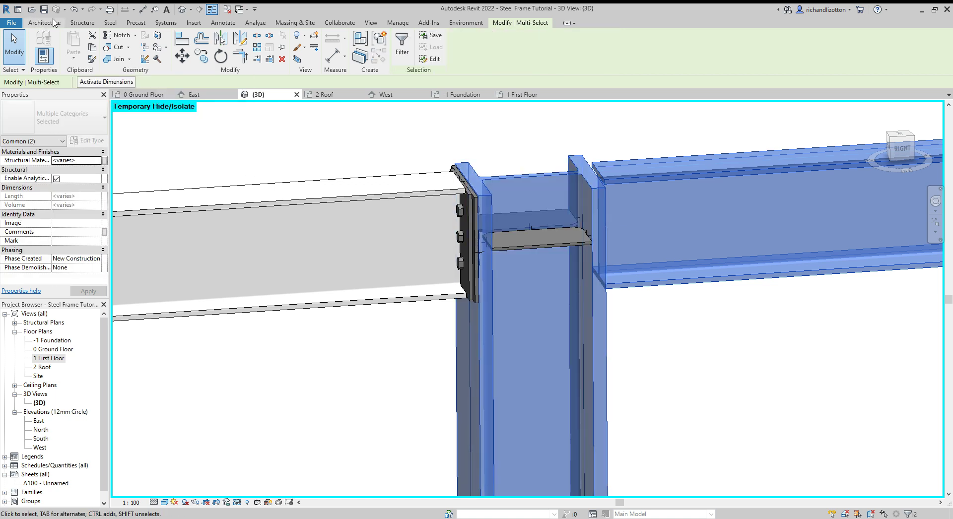
left_click(110, 23)
left_click(52, 47)
left_click(104, 117)
left_click(105, 118)
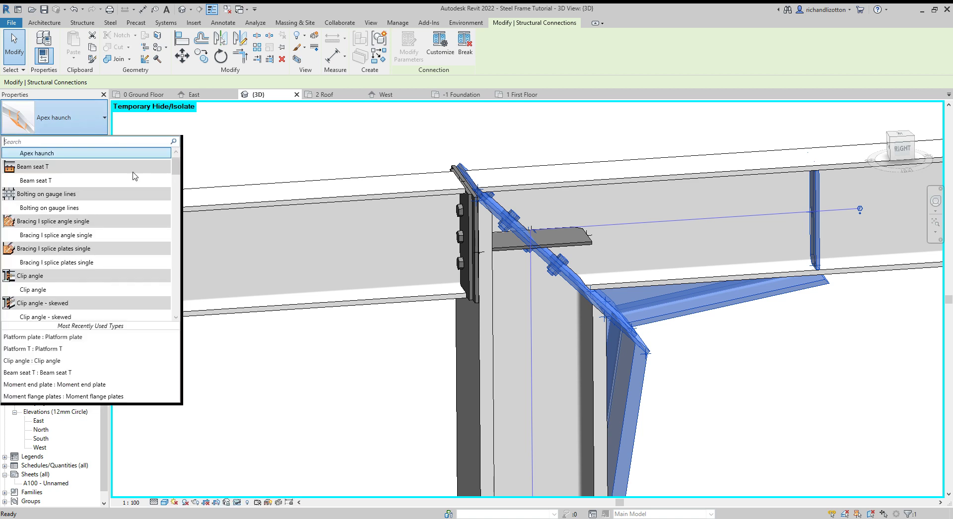
left_click_drag(180, 166, 179, 230)
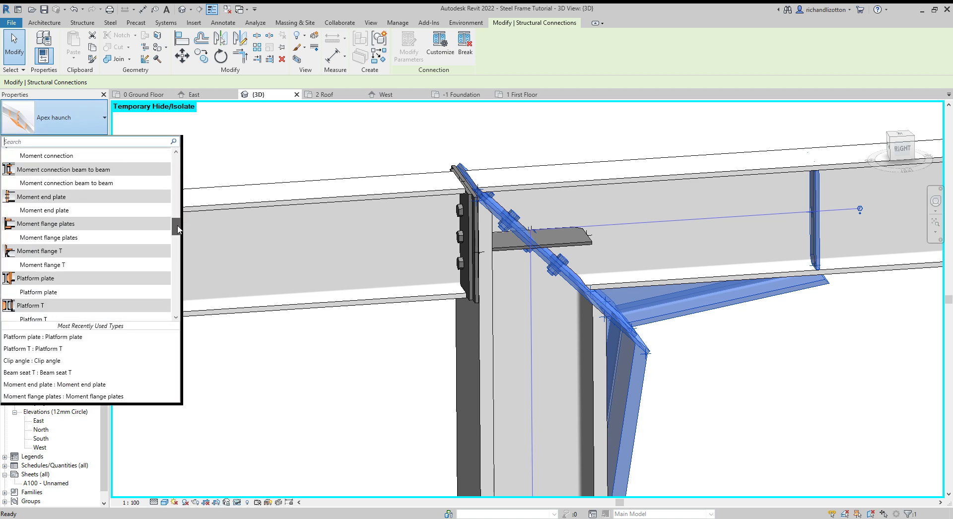
left_click(50, 292)
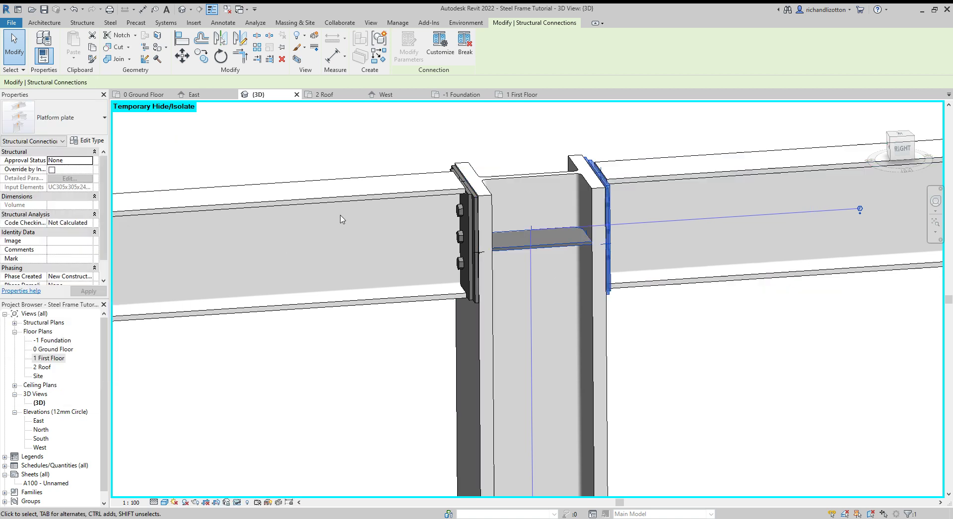
Add a Platform plate connection between the column at grids 7 and 2 and the first-floor beam coming from grid 3
scroll(415, 280, "down", 3)
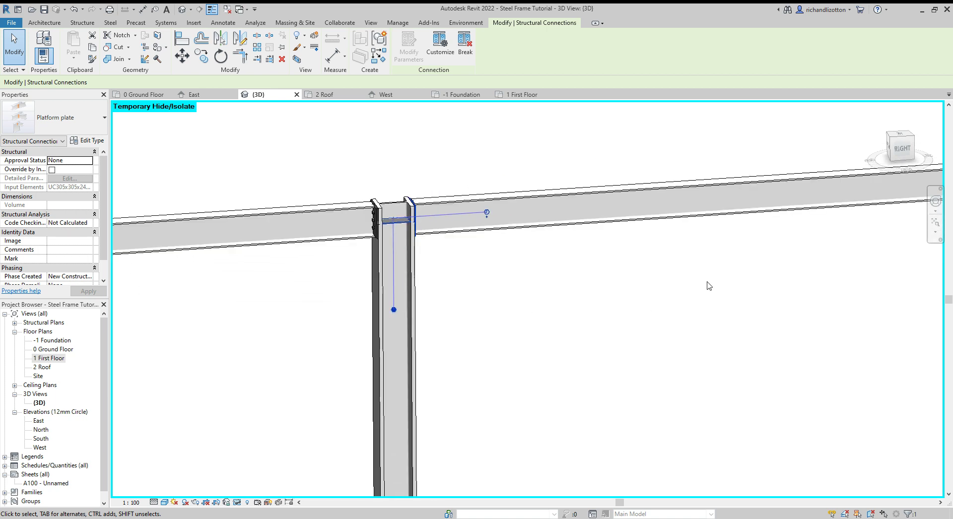
middle_click_drag(646, 283, 321, 288)
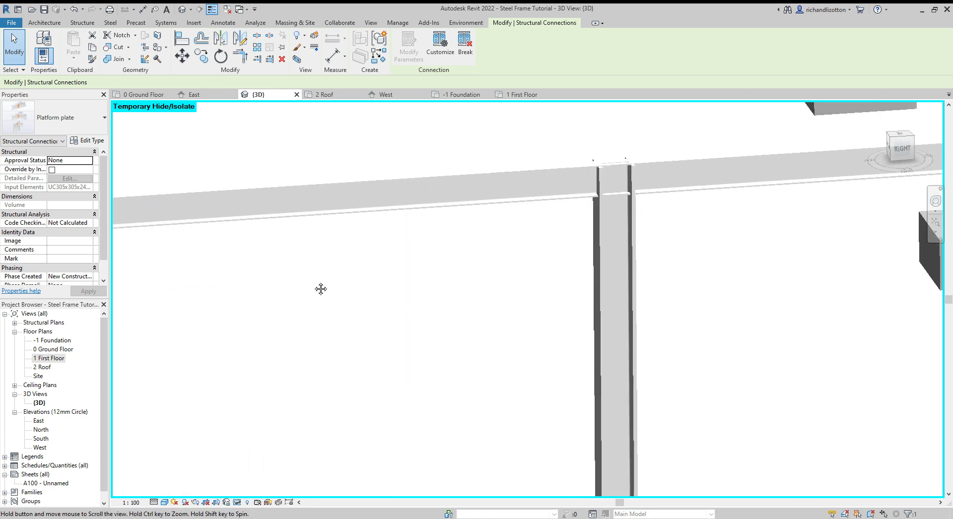
left_click(543, 201)
left_click(562, 225, "ctrl")
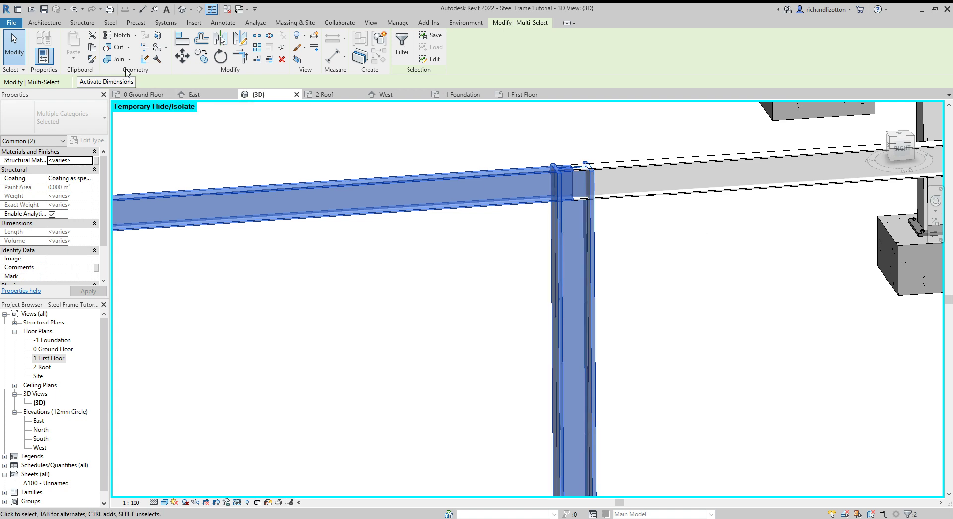
left_click(111, 23)
left_click(52, 46)
left_click(106, 121)
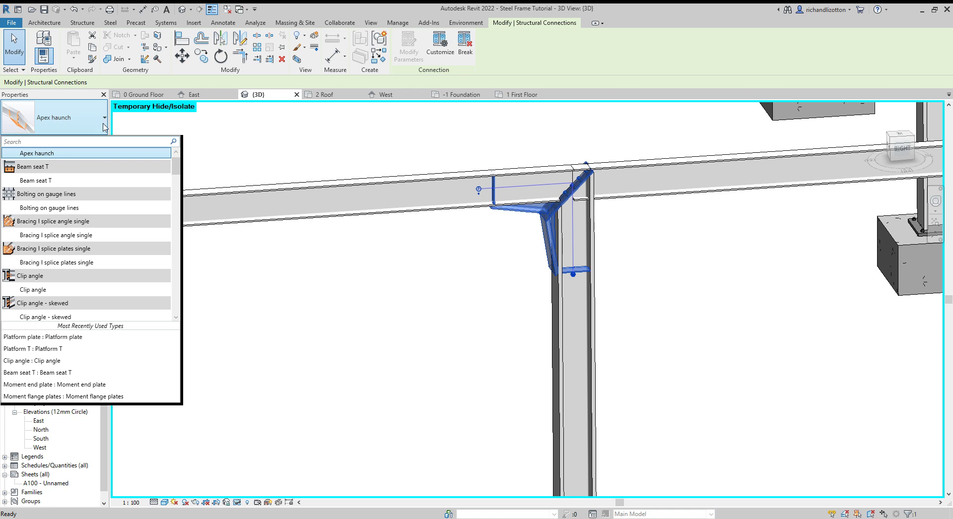
left_click_drag(181, 168, 179, 237)
left_click(109, 222)
Add a Platform plate connection between the column at grids 7 and 2 and the first-floor beam running towards grid 1
left_click(632, 198)
left_click(592, 231, "ctrl")
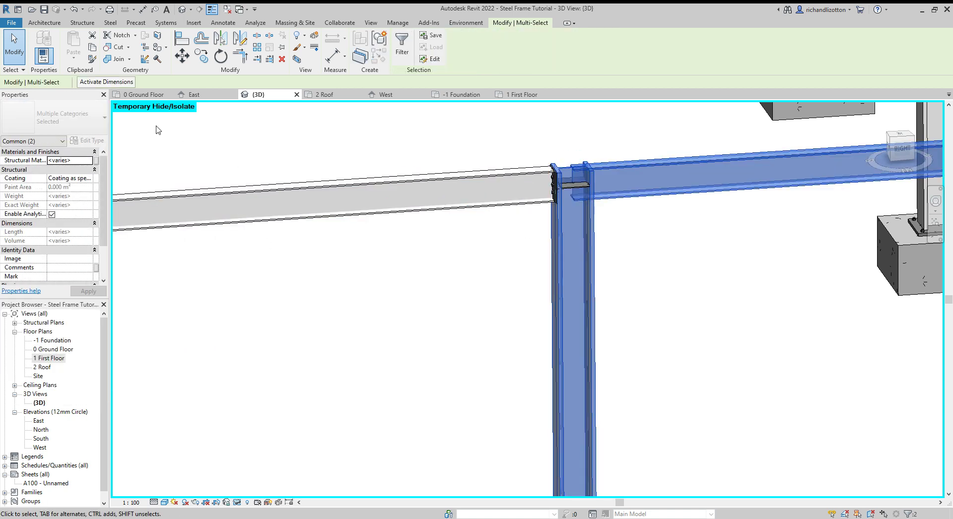
left_click(110, 23)
left_click(50, 46)
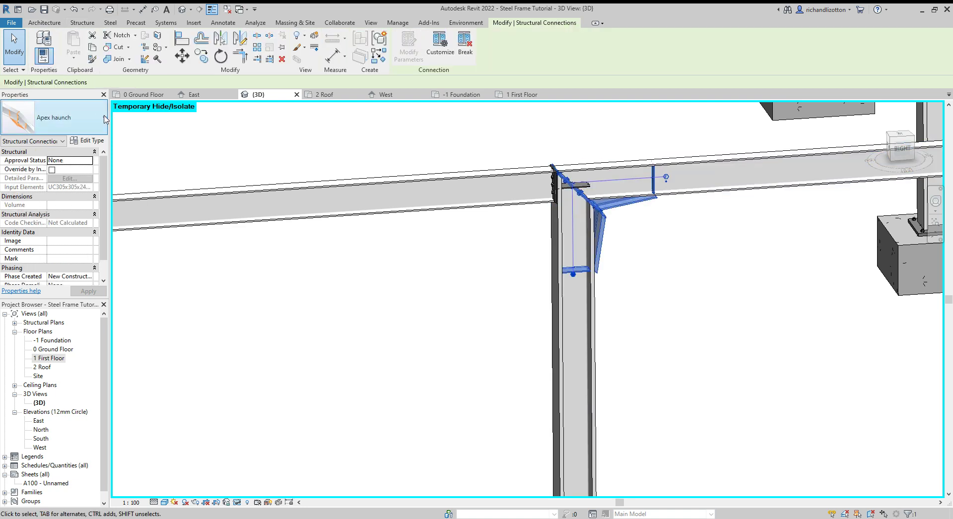
left_click(105, 125)
left_click_drag(175, 168, 178, 229)
left_click(150, 225)
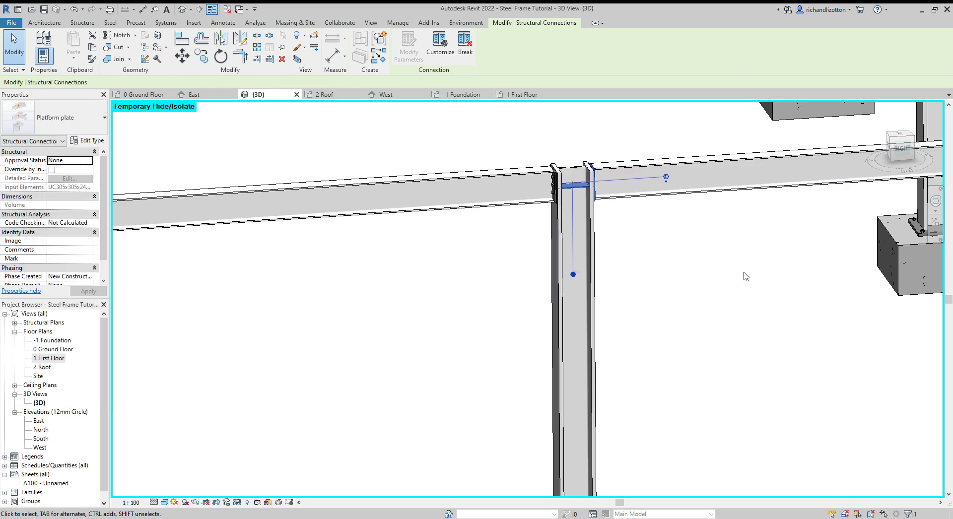
Copy the complete grid 7 frame to grids 6 and 5 in the ground floor plan, then inspect the frames in 3D
scroll(655, 258, "down", 10)
middle_click_drag(688, 284, 816, 332, "shift")
left_click(748, 312)
scroll(655, 191, "down", 2)
left_click_drag(642, 146, 715, 409)
left_click(139, 95)
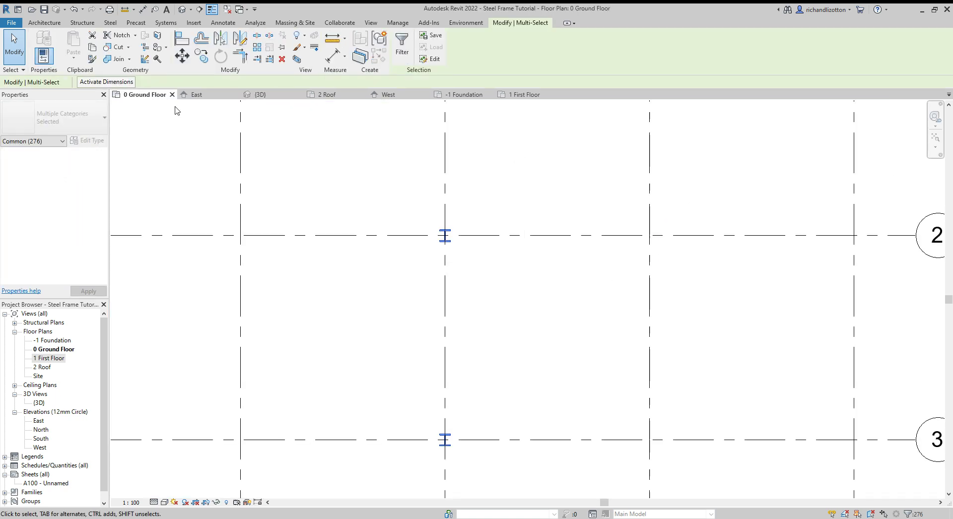
scroll(635, 338, "down", 5)
middle_click_drag(720, 345, 610, 311)
left_click(201, 56)
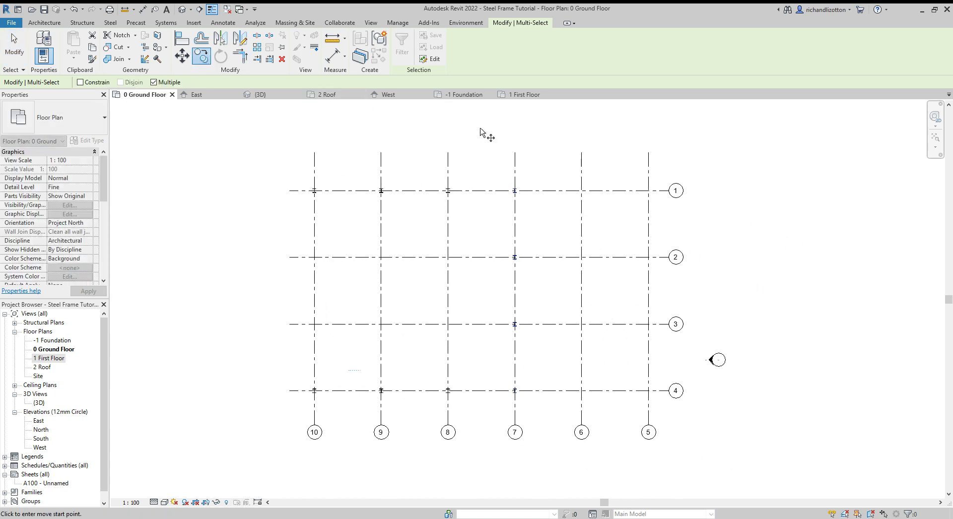
left_click(515, 163)
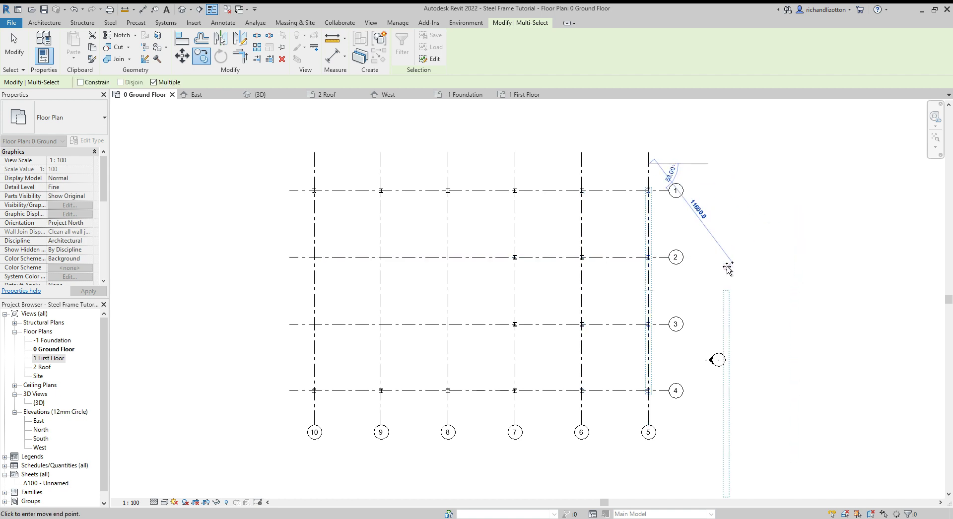
key("Escape")
key("Escape")
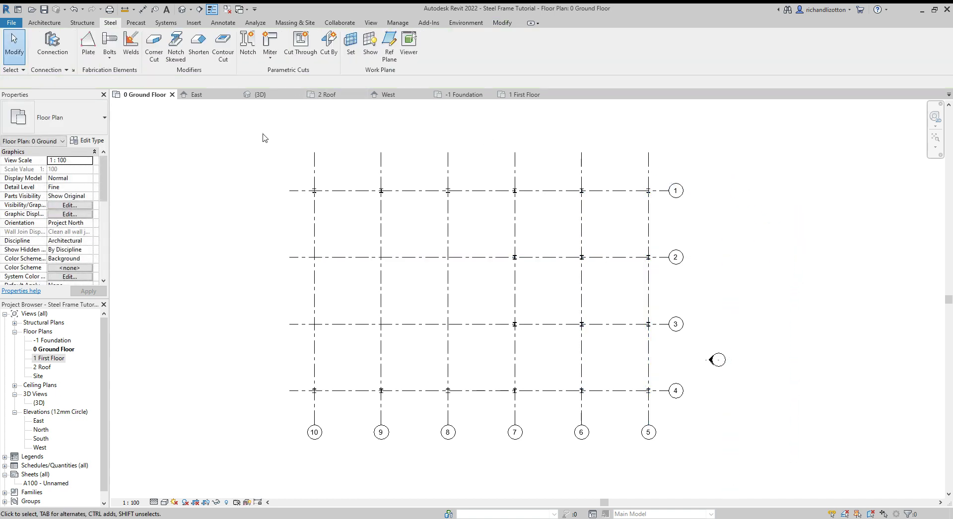
left_click(271, 98)
middle_click_drag(606, 330, 611, 379, "shift")
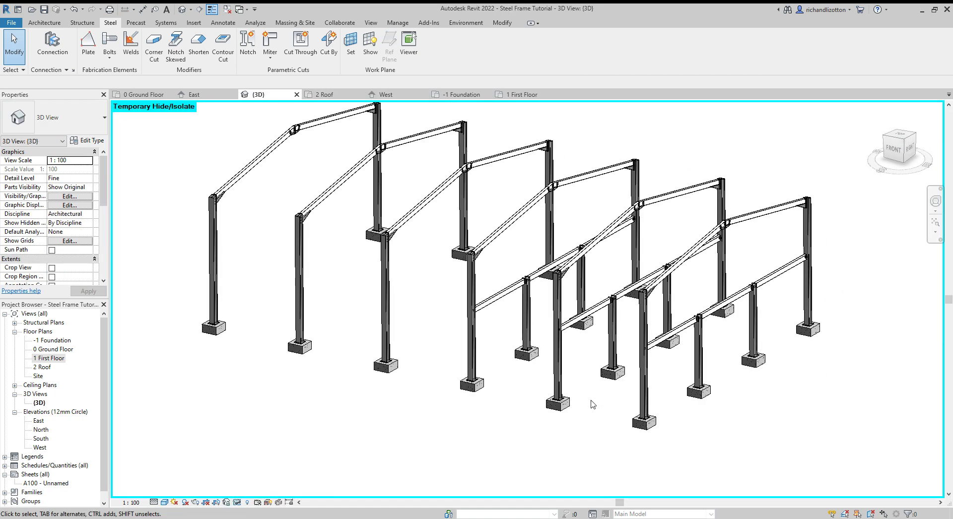